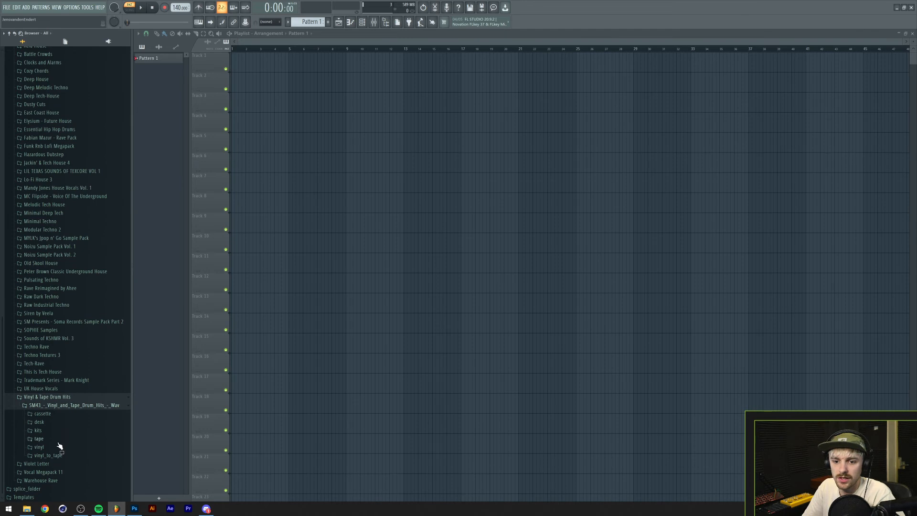
Set the tempo to 123 BPM and place the SM43_vth_cst_kck_mch_vinyldeep kick on every beat of Track 1 for four bars.
click(43, 413)
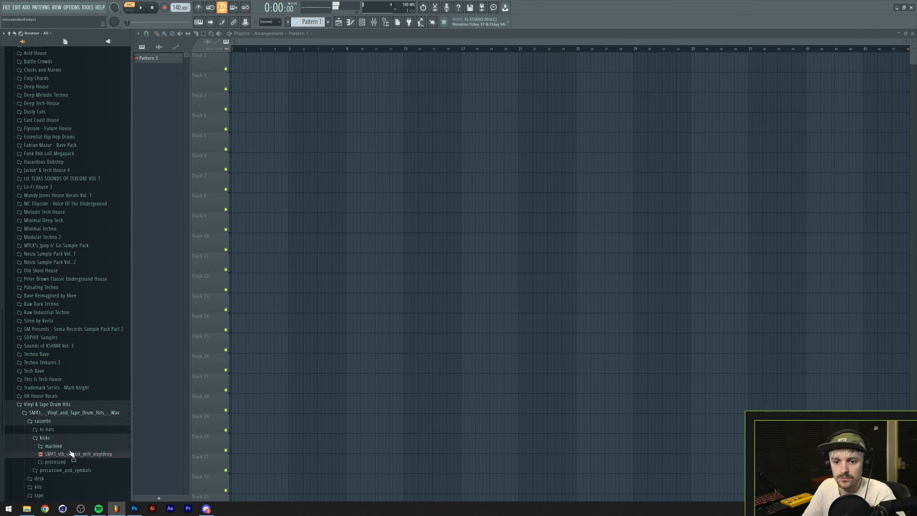
drag(234, 143, 239, 59)
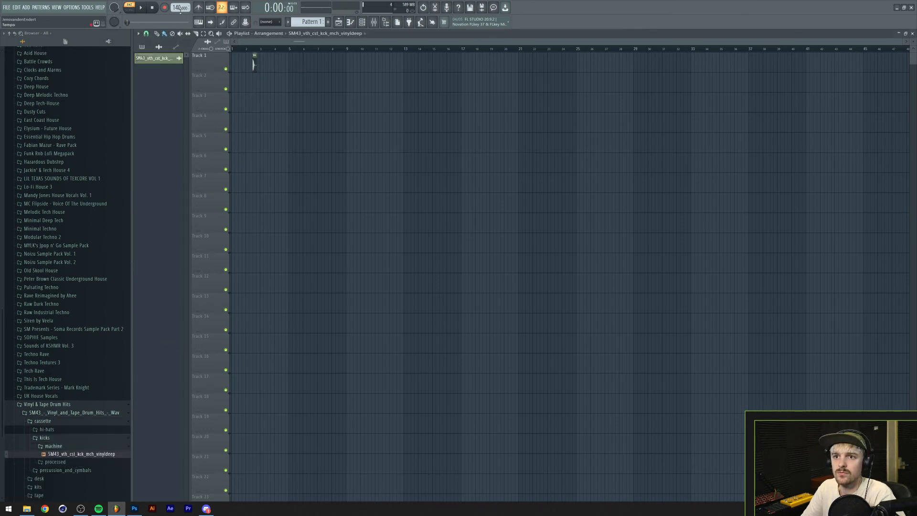
right_click(179, 7)
click(256, 48)
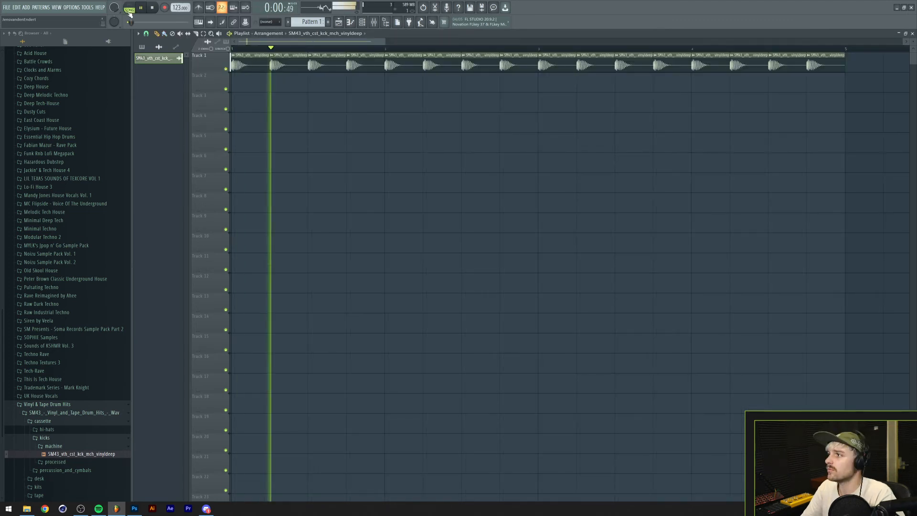
key(space)
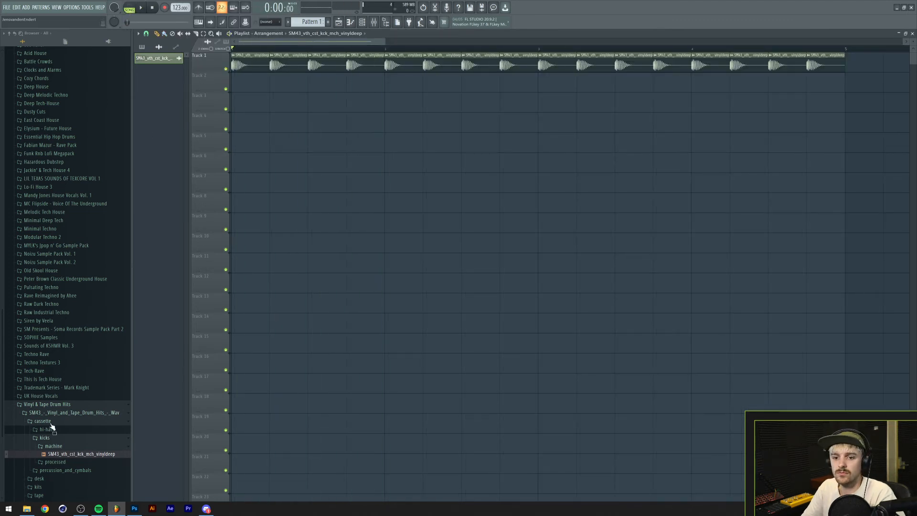
Place the SM43_vth_cst_hh_op_fun open hat on every offbeat of Track 2 for four bars and play the beat.
click(47, 429)
click(50, 437)
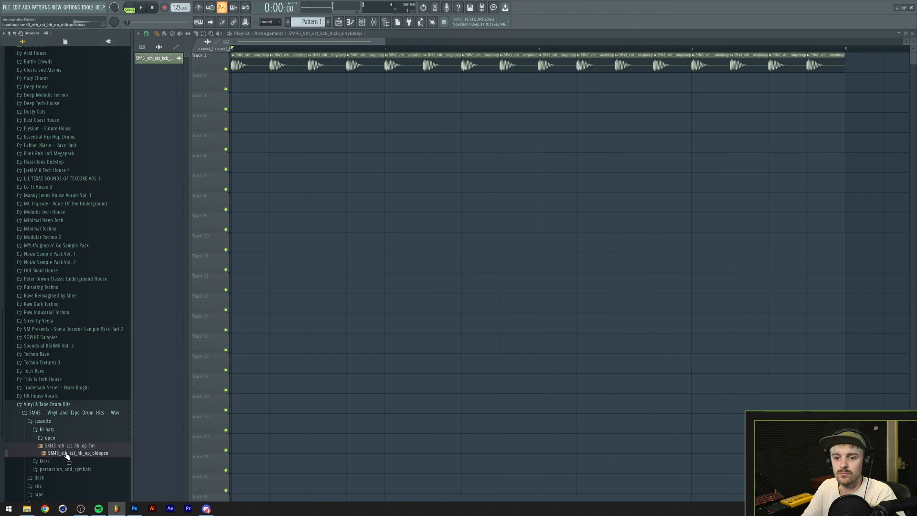
drag(85, 429, 304, 123)
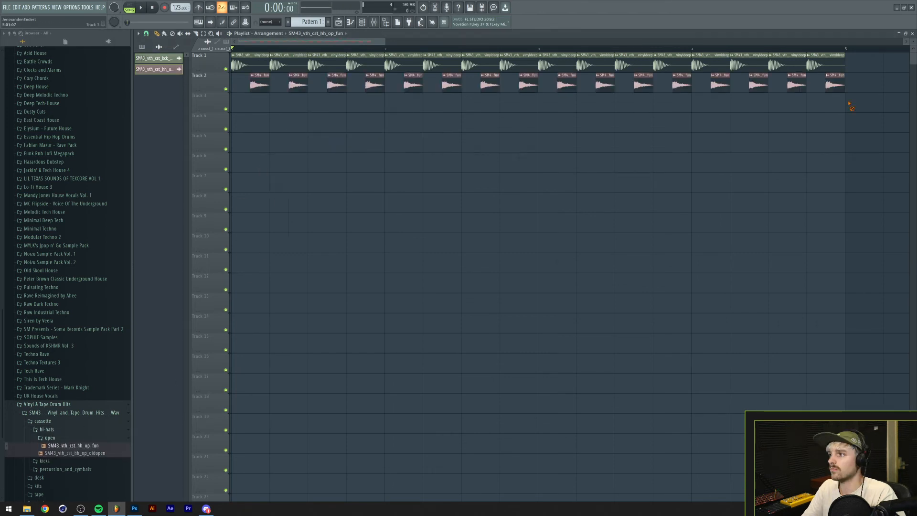
key(space)
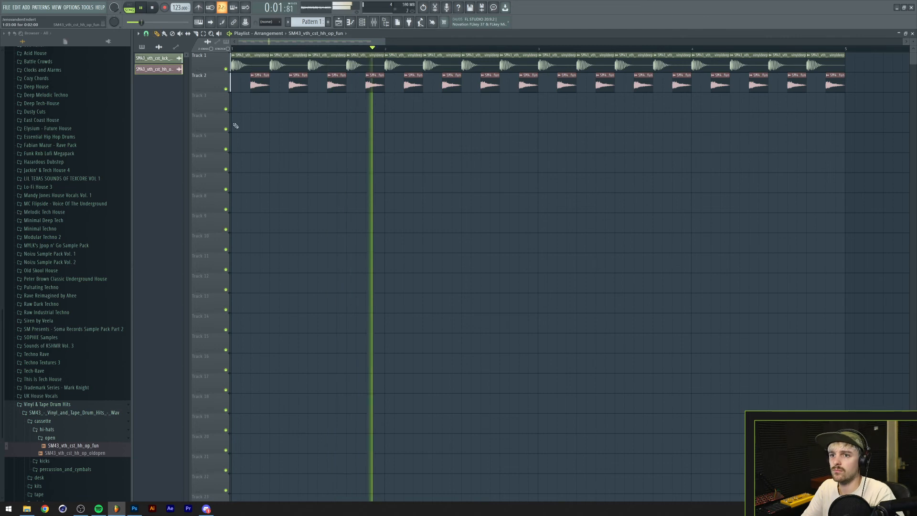
Add lh3_hat_closed_one_shot_clean_hat from the Lo-Fi House 3 pack to Track 3, repeating it every step for four bars.
click(65, 438)
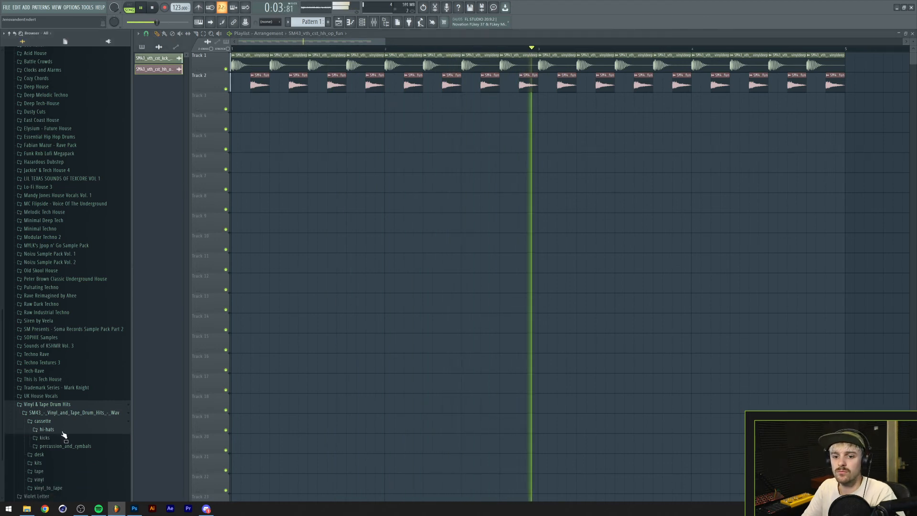
click(63, 429)
key(space)
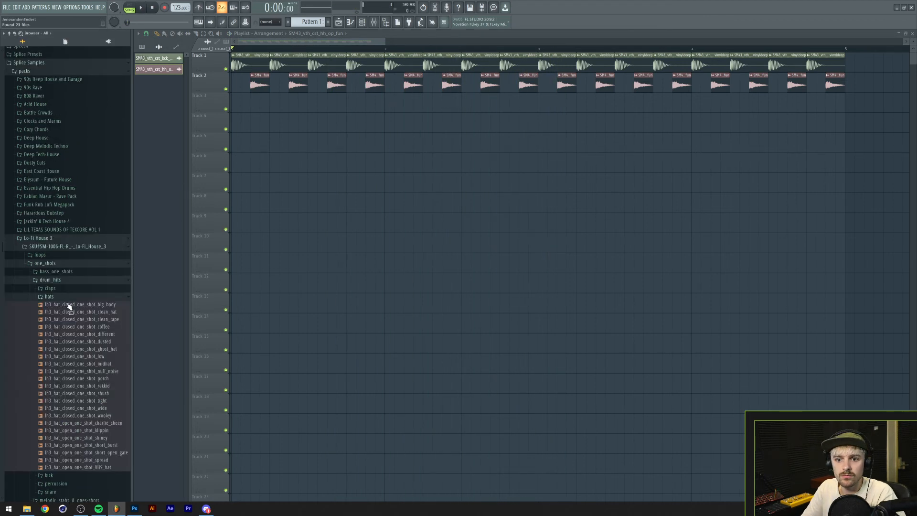
click(74, 313)
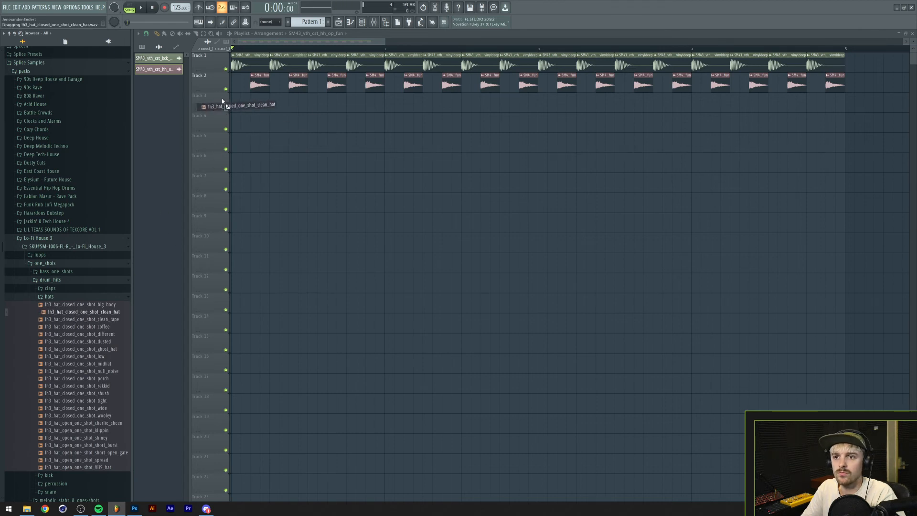
drag(245, 102, 240, 100)
key(space)
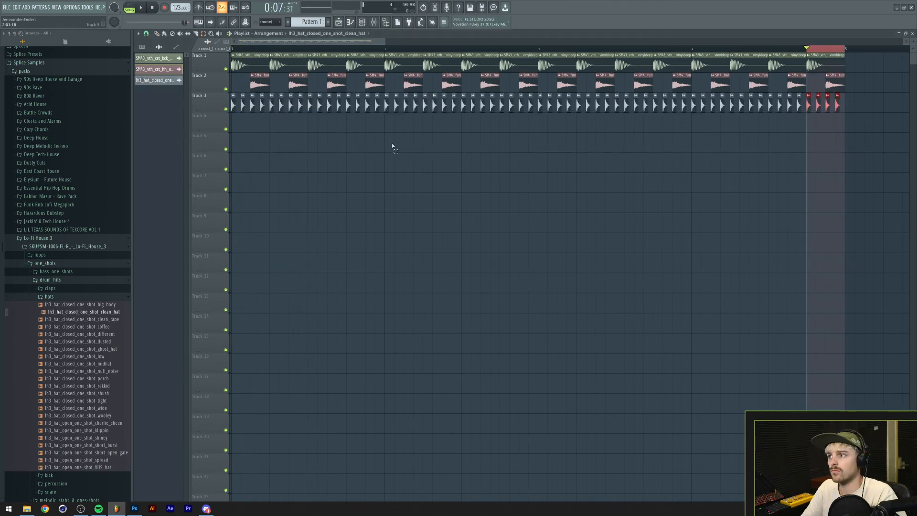
key(space)
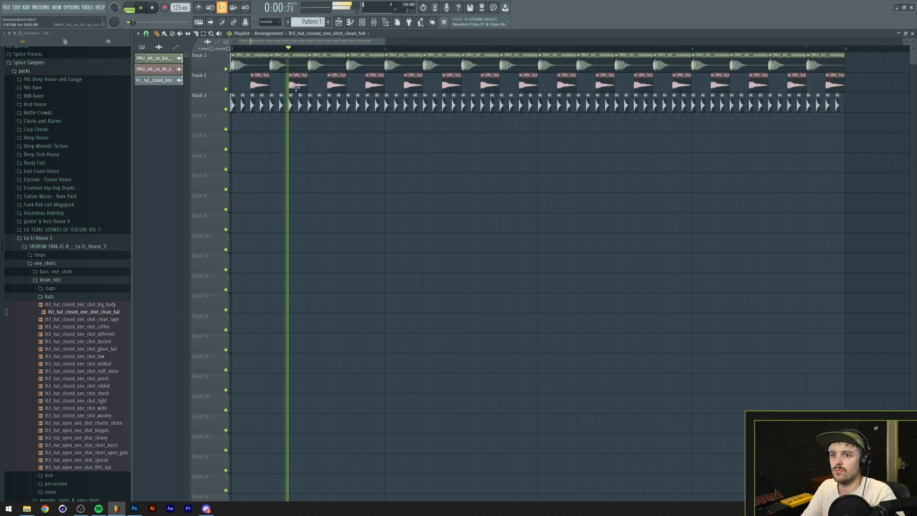
key(space)
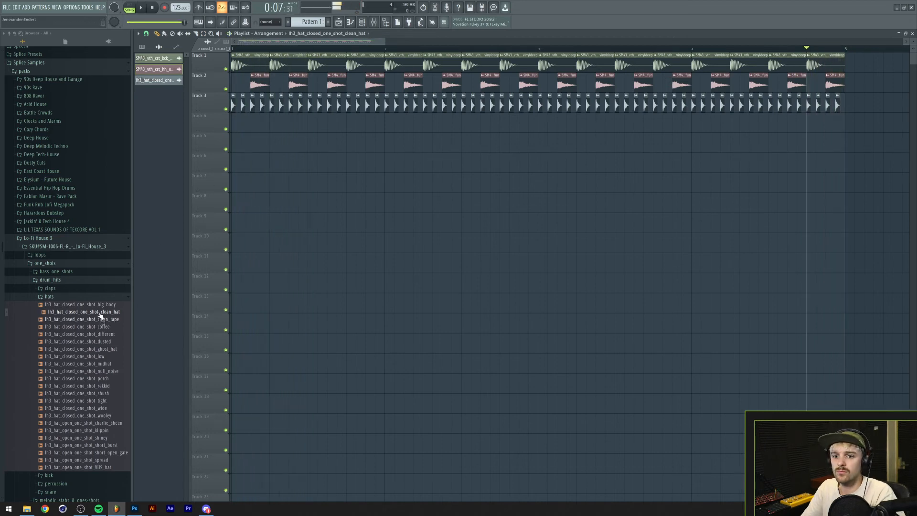
Audition the Lo-Fi House 3 claps and place lh3_clap_one_shot_lofi_grainy on beat 2 of Track 4.
click(77, 289)
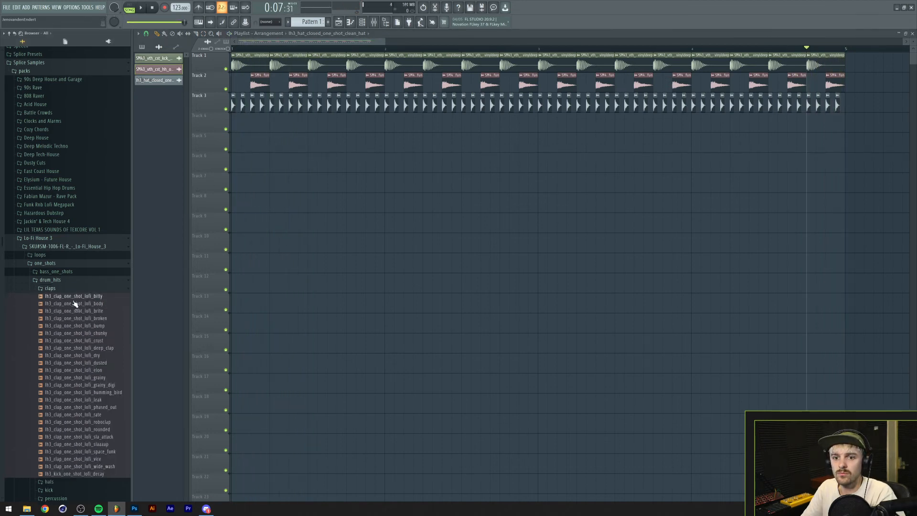
click(79, 341)
click(81, 355)
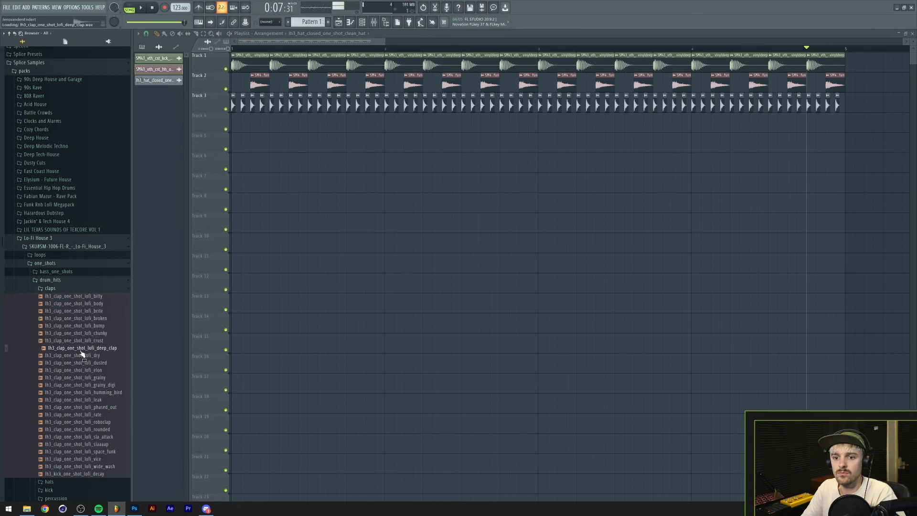
click(84, 363)
click(86, 378)
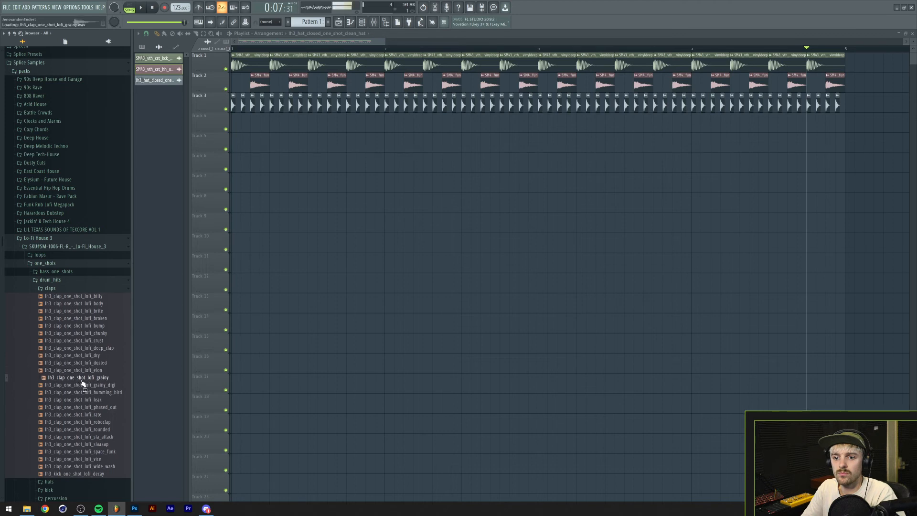
drag(84, 386, 242, 223)
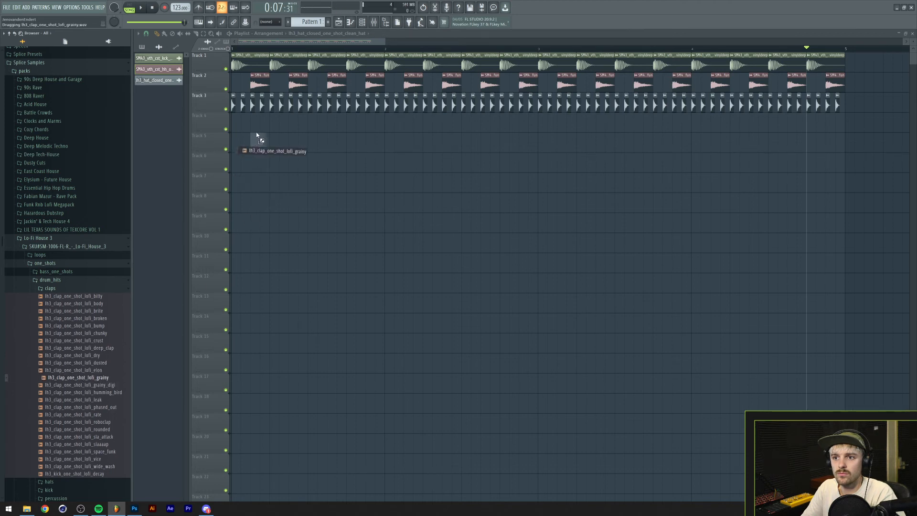
drag(269, 124, 271, 124)
Layer lh3_clap_one_shot_lofi_rate on beat 2 of Track 5 and play back the layered claps.
click(89, 415)
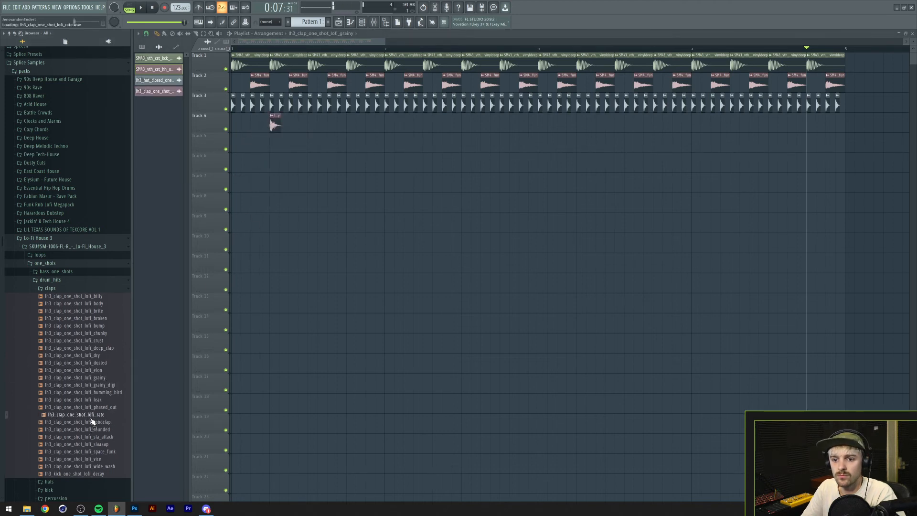
drag(96, 417, 271, 145)
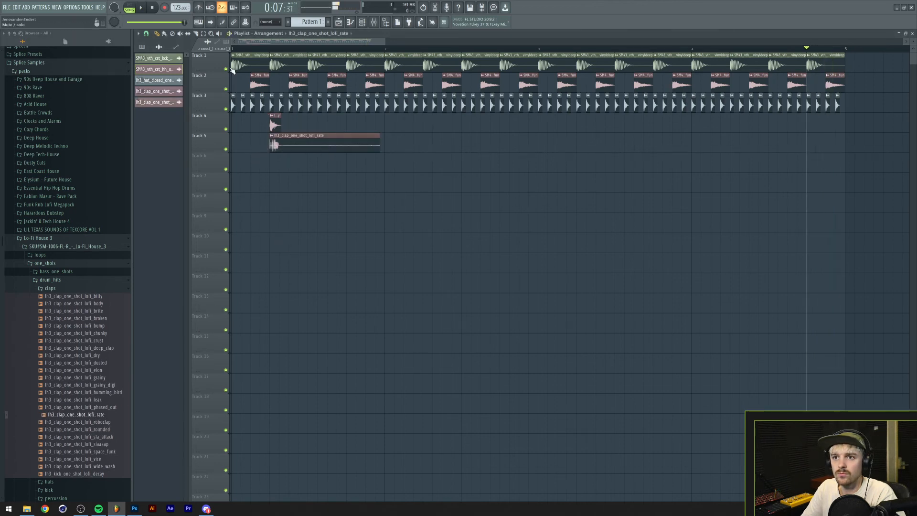
key(space)
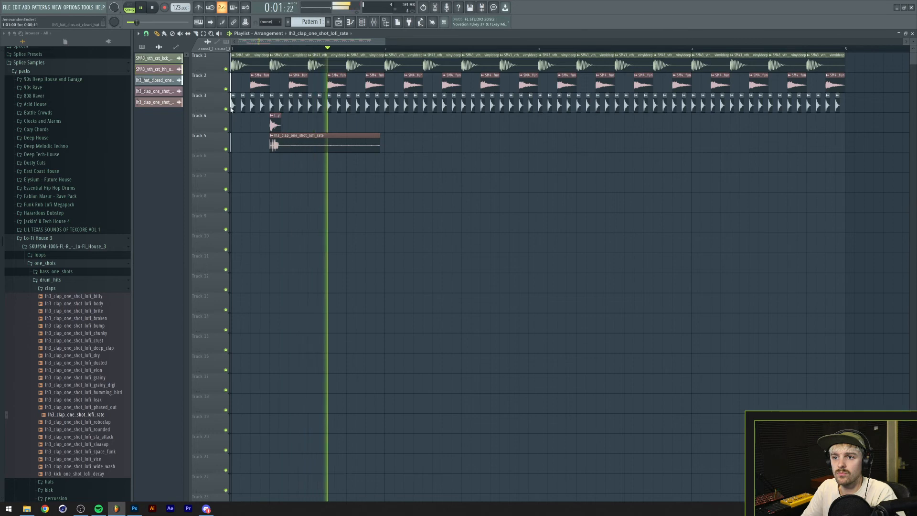
key(space)
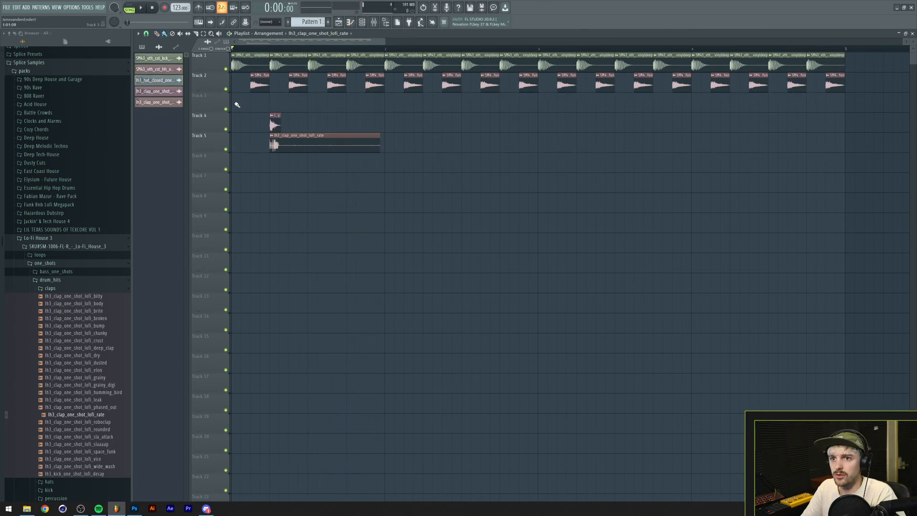
Replace the closed-hat clips on Track 3 with Pattern 1, filling all 16 closed-hat steps and repeating it for four bars.
drag(237, 104, 602, 92)
right_click(602, 98)
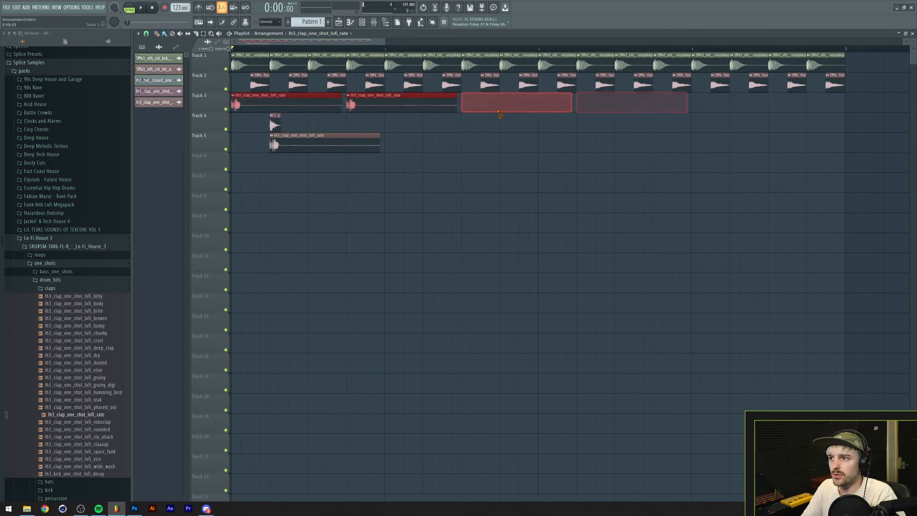
click(361, 23)
click(266, 99)
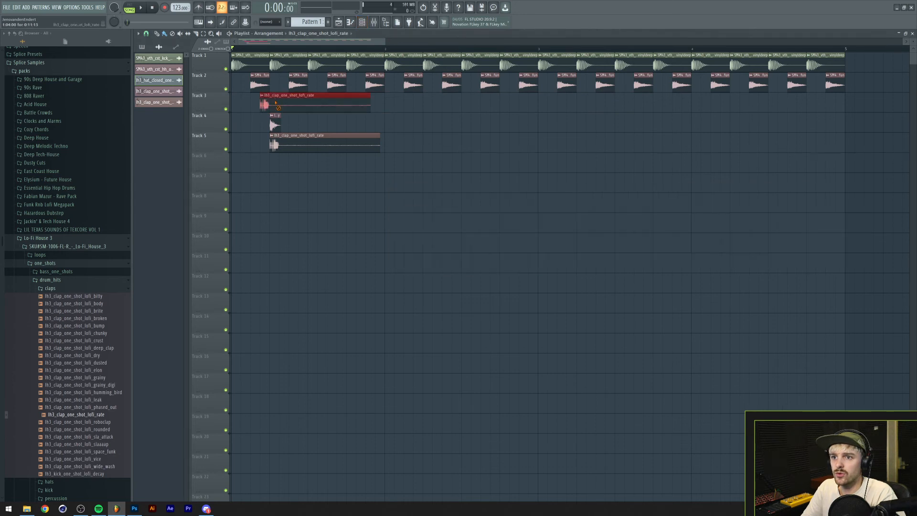
right_click(275, 103)
click(308, 24)
drag(242, 109, 739, 107)
key(space)
click(357, 29)
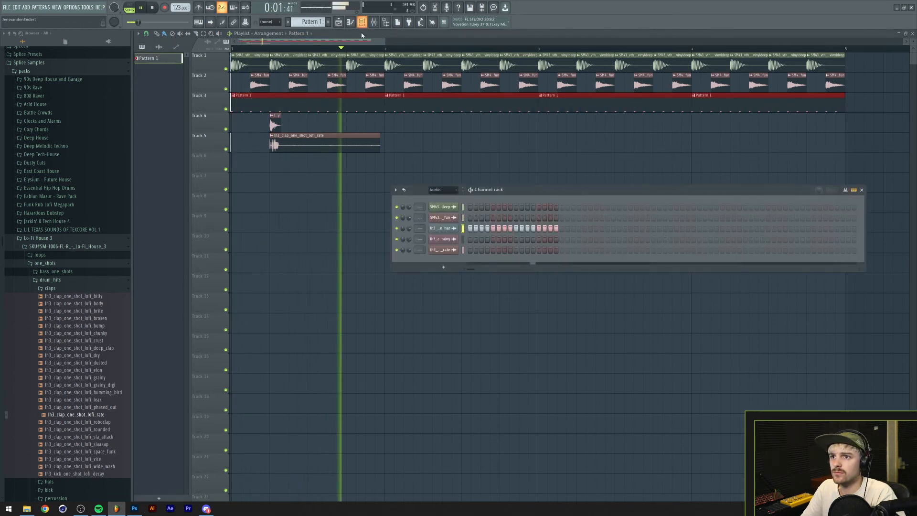
Repeat both claps on beats 2 and 4 across four bars of Tracks 4 and 5, and select the four-bar section for looping.
key(space)
key(space)
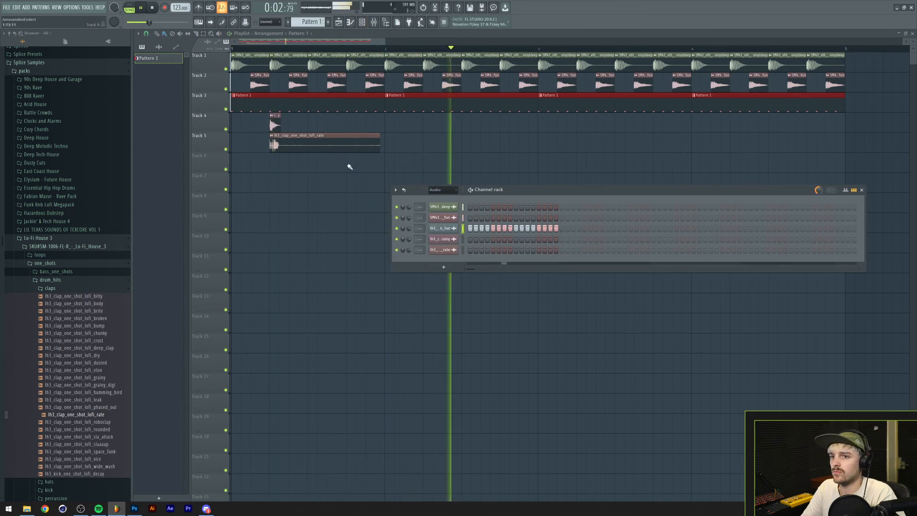
key(F6)
key(space)
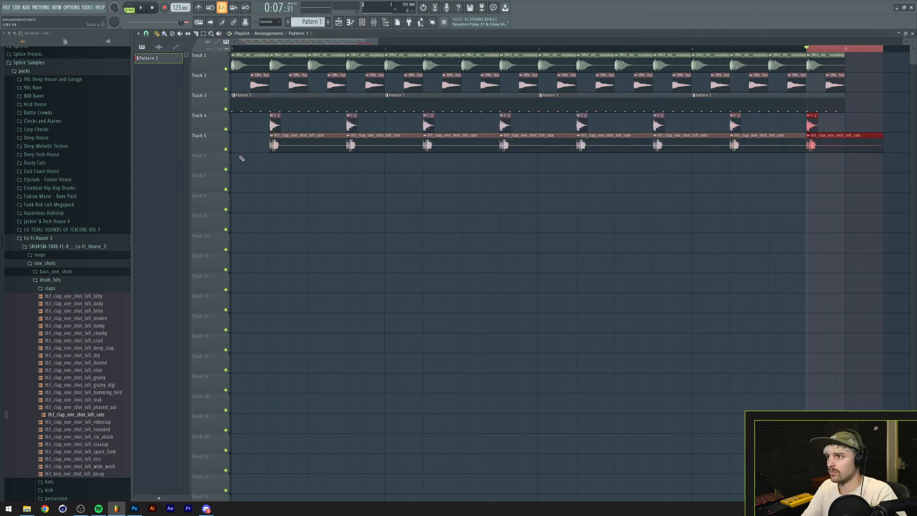
key(space)
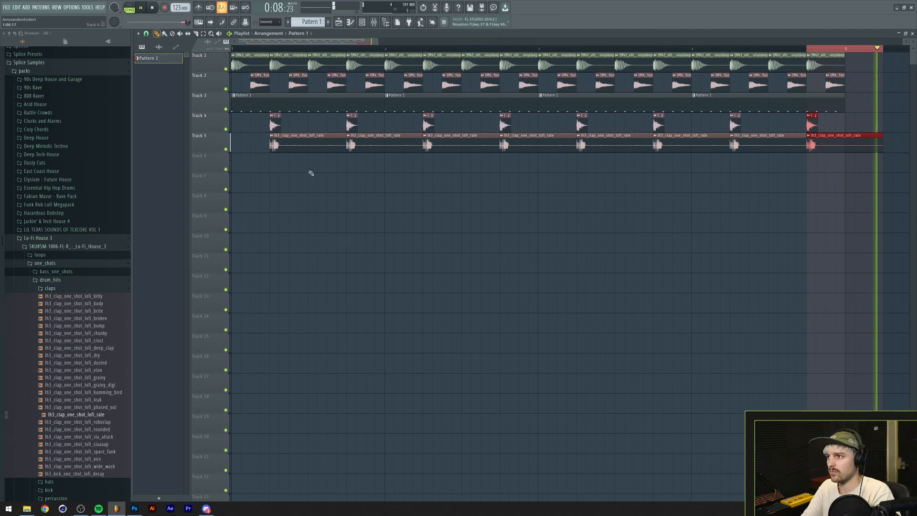
key(ctrl+d)
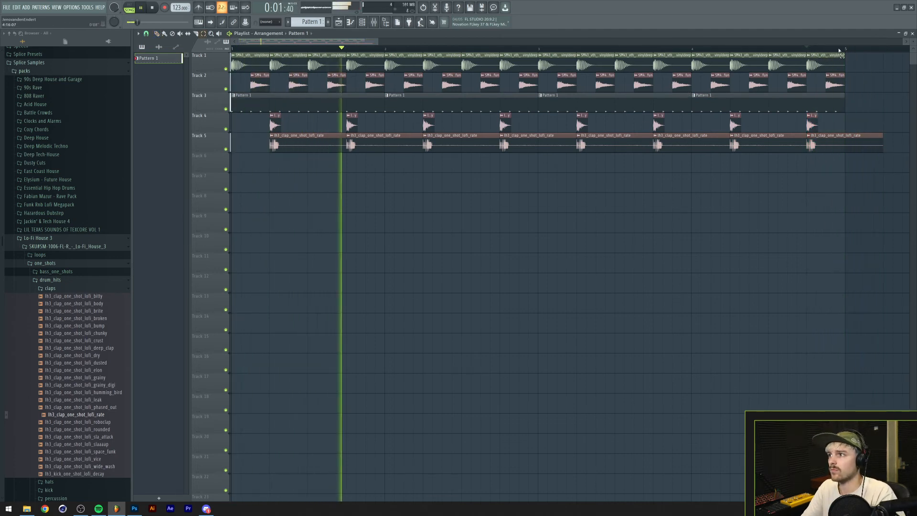
key(ctrl+a)
key(ctrl+d)
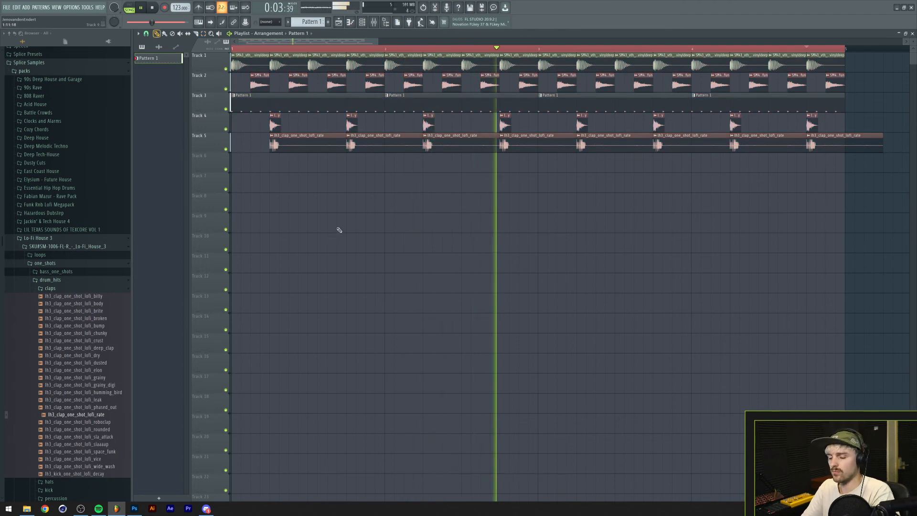
Set the snap to 1/6 step and shorten all the lofi_rate clap clips on Track 5 to about one step.
drag(296, 135, 872, 162)
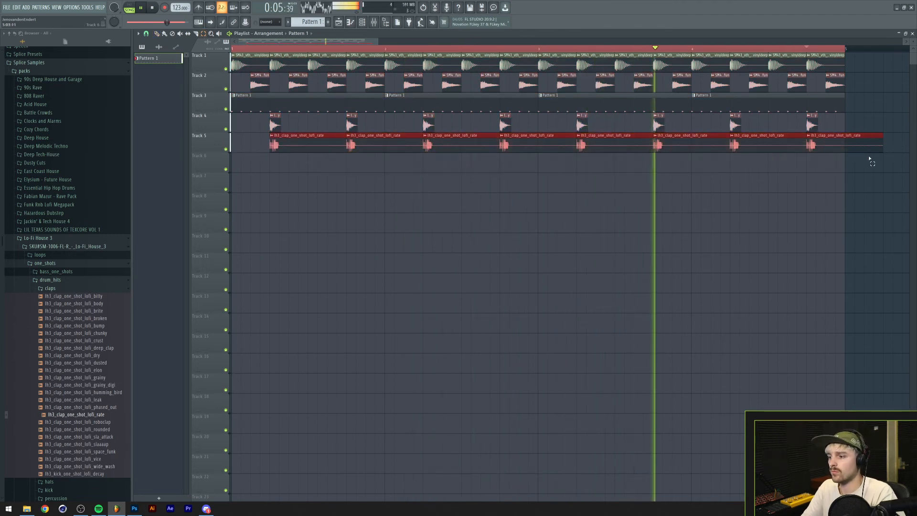
key(space)
click(147, 33)
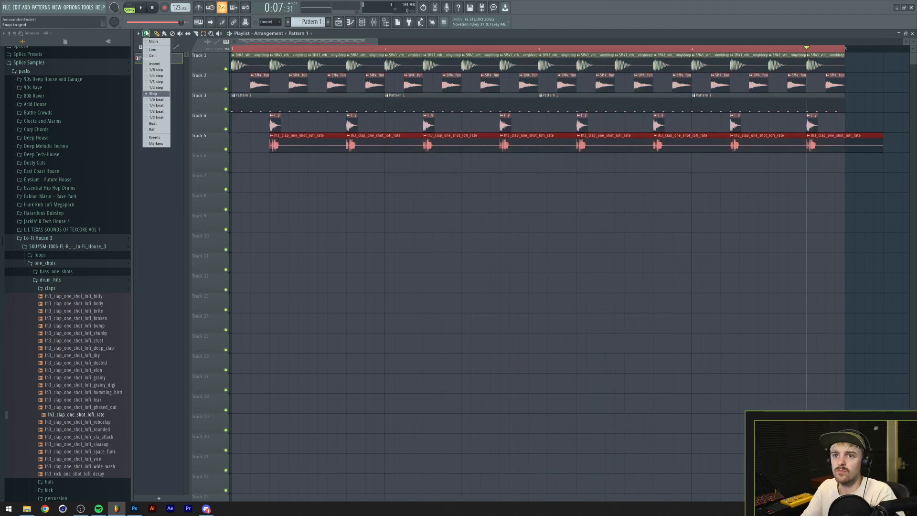
click(154, 70)
drag(872, 138, 819, 132)
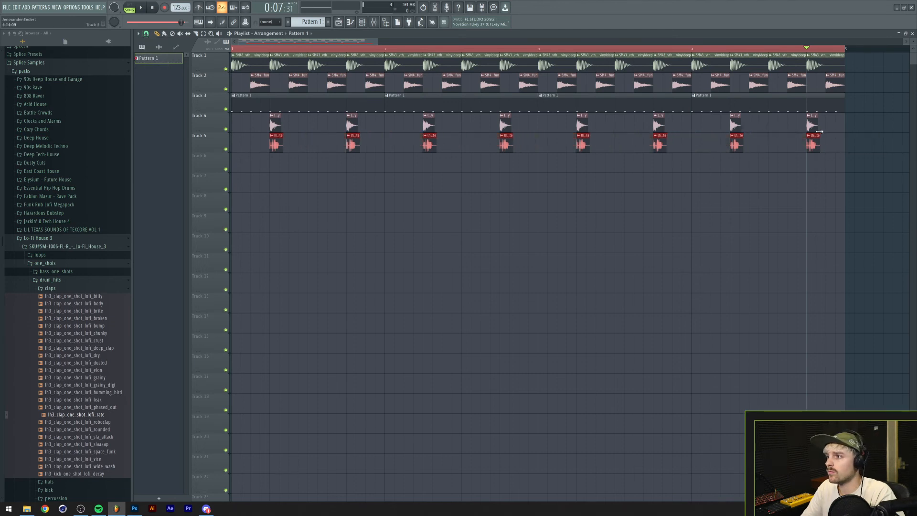
key(space)
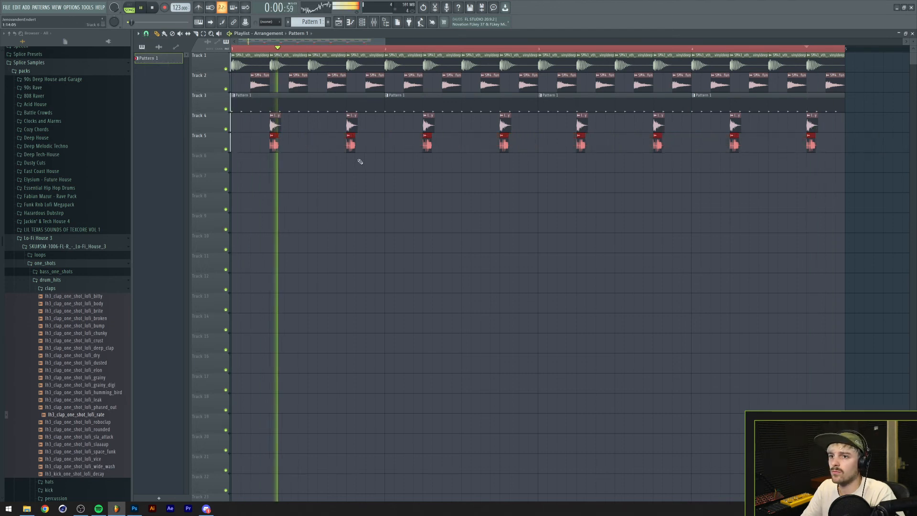
Route all five drum channels to mixer tracks 2 to 6 and select Insert 1 in the mixer.
key(F6)
key(space)
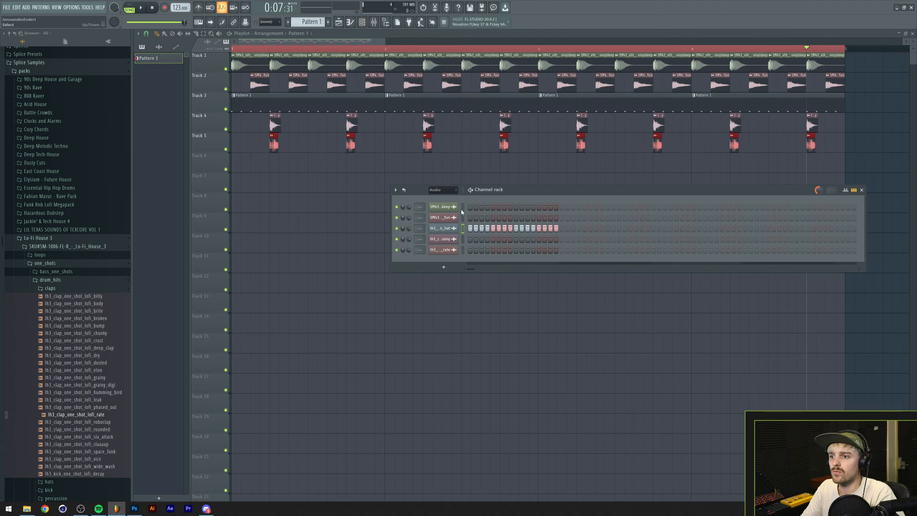
drag(462, 209, 461, 282)
key(ctrl+l)
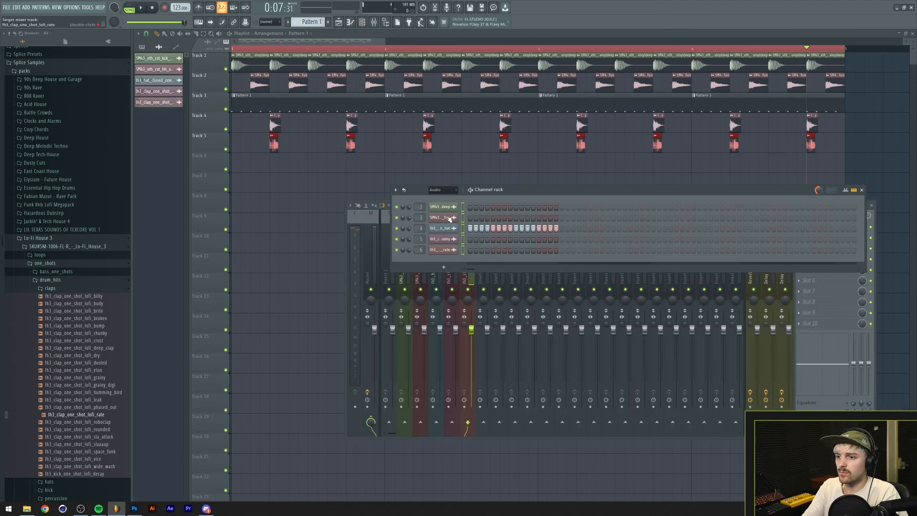
click(381, 246)
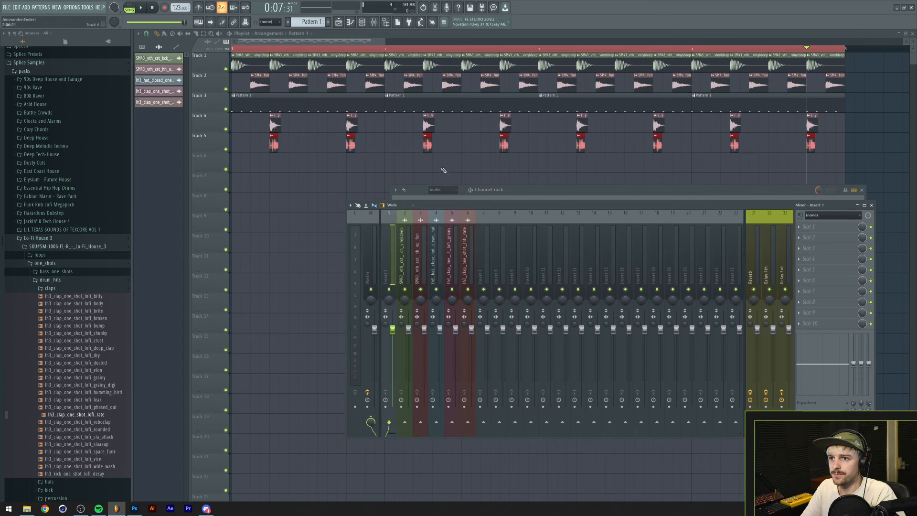
Add a 3x Osc instrument channel and open its piano roll.
key(F12)
click(361, 26)
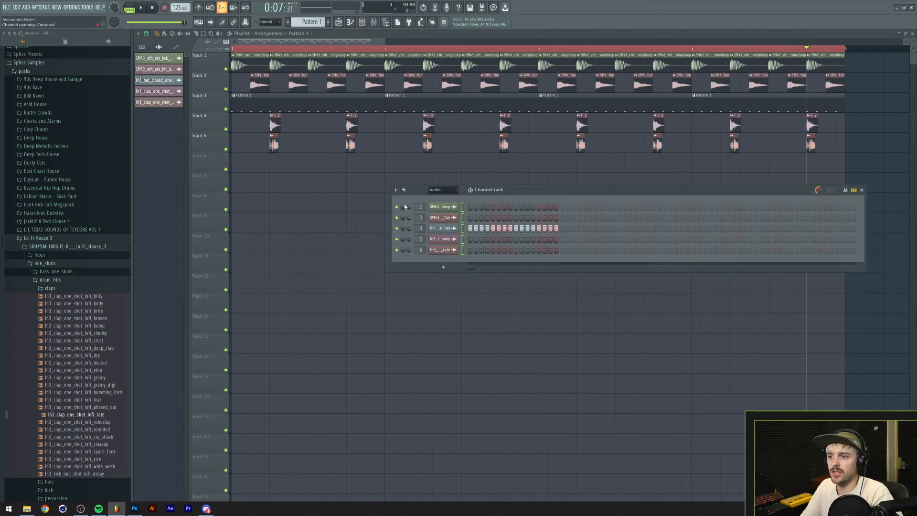
click(26, 7)
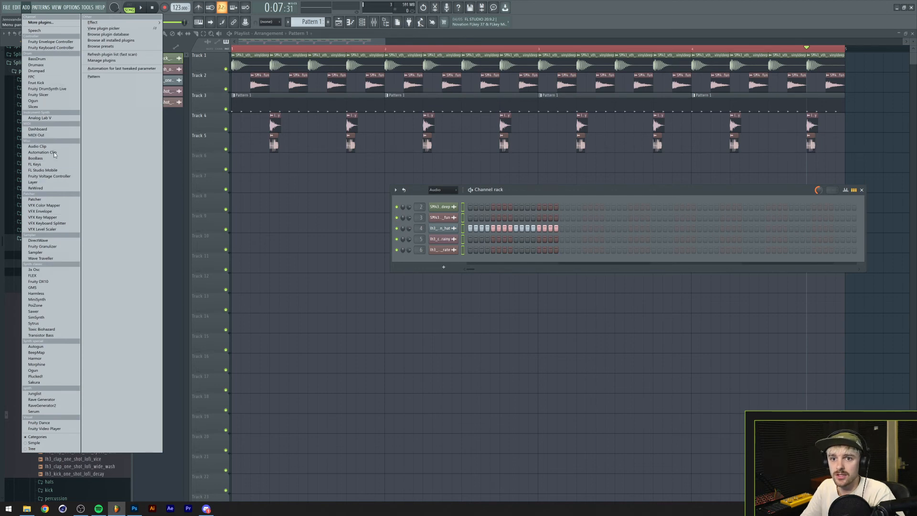
click(34, 270)
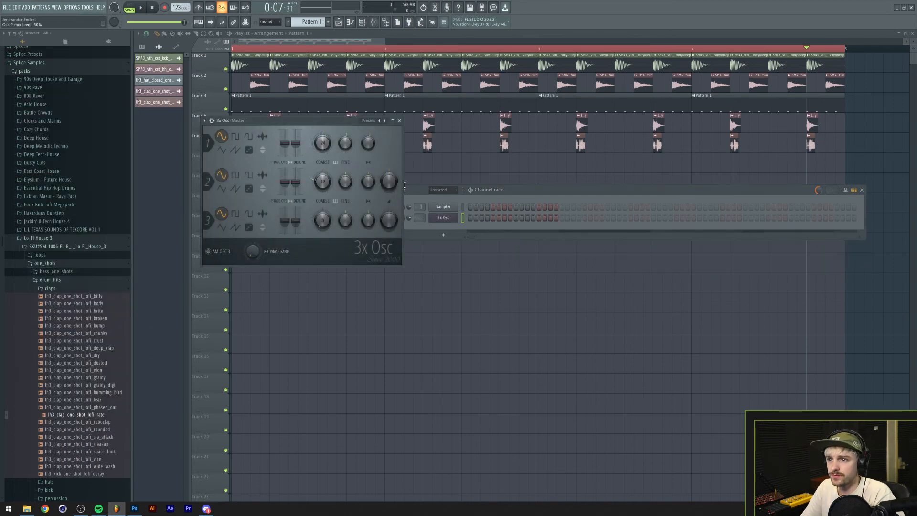
right_click(449, 220)
click(459, 218)
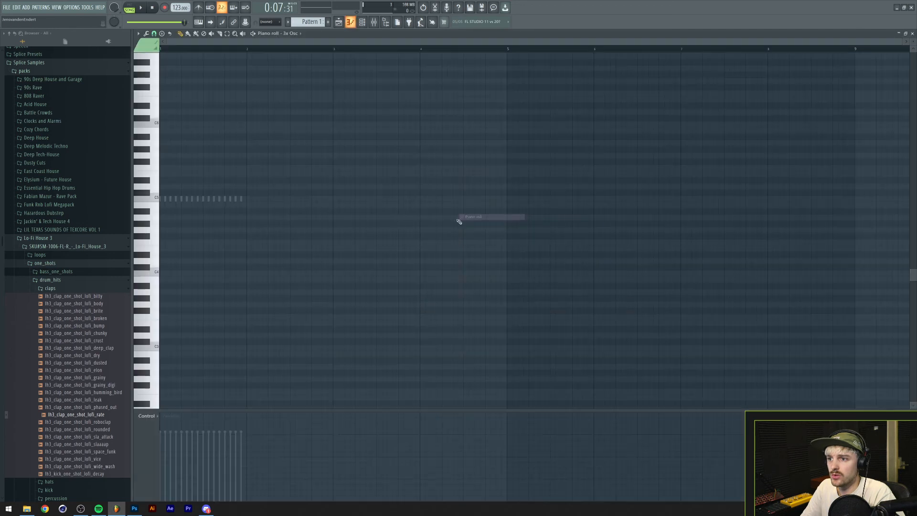
Stamp a Major chord rooted on D at the start of bar 1 and lower it two octaves to D4.
scroll(249, 41, up, 3)
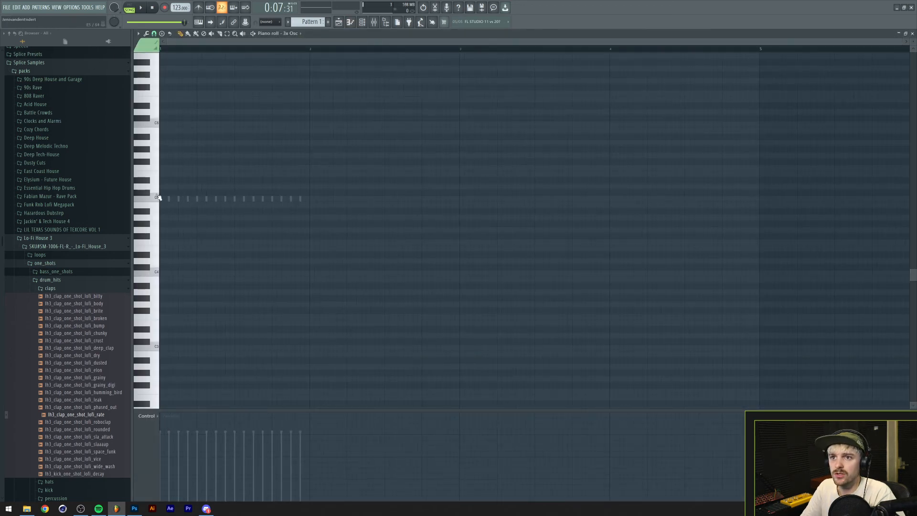
scroll(237, 108, up, 5)
click(144, 38)
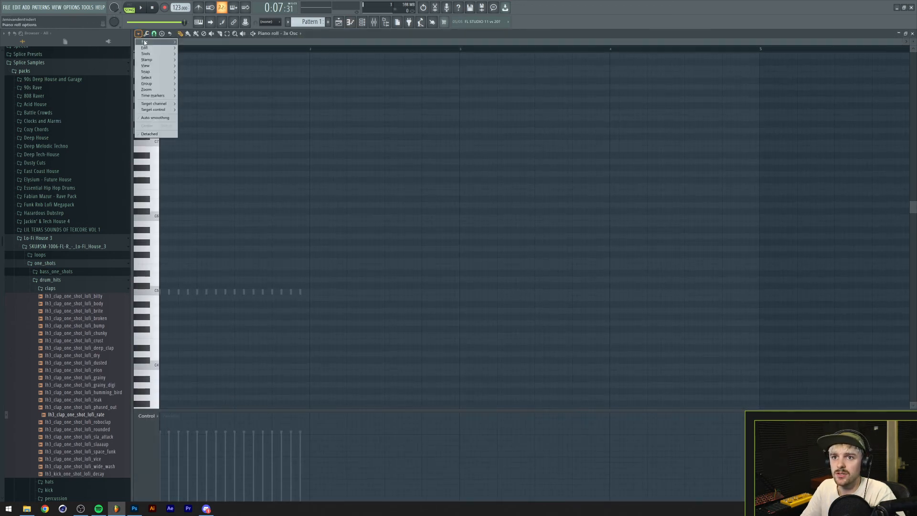
mouse_move(144, 59)
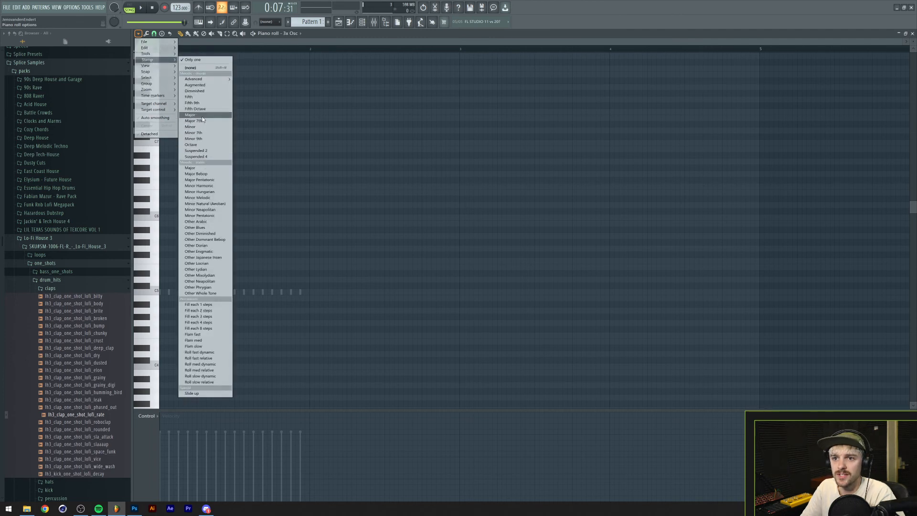
click(203, 116)
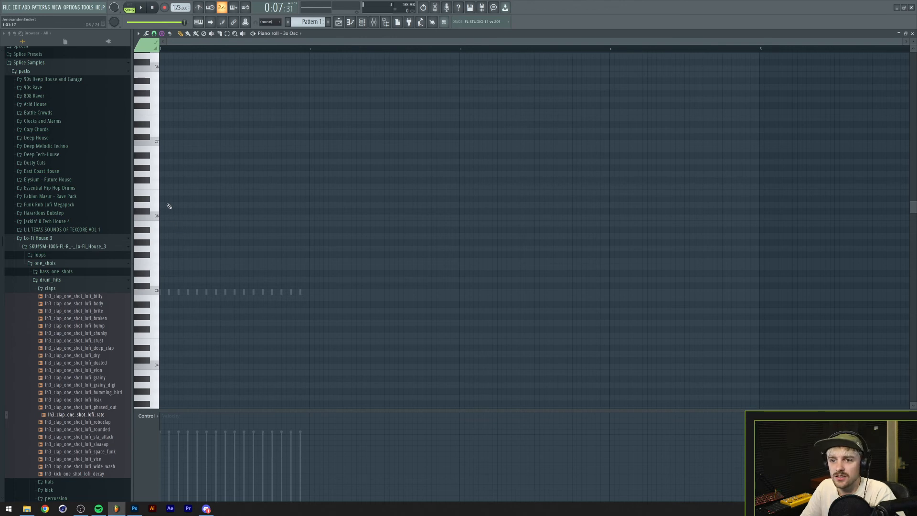
drag(165, 205, 160, 204)
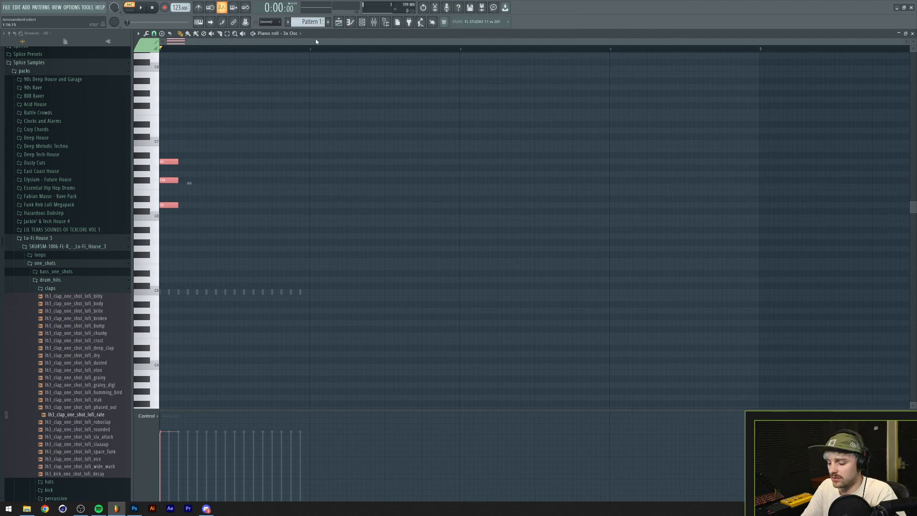
key(ctrl+Down)
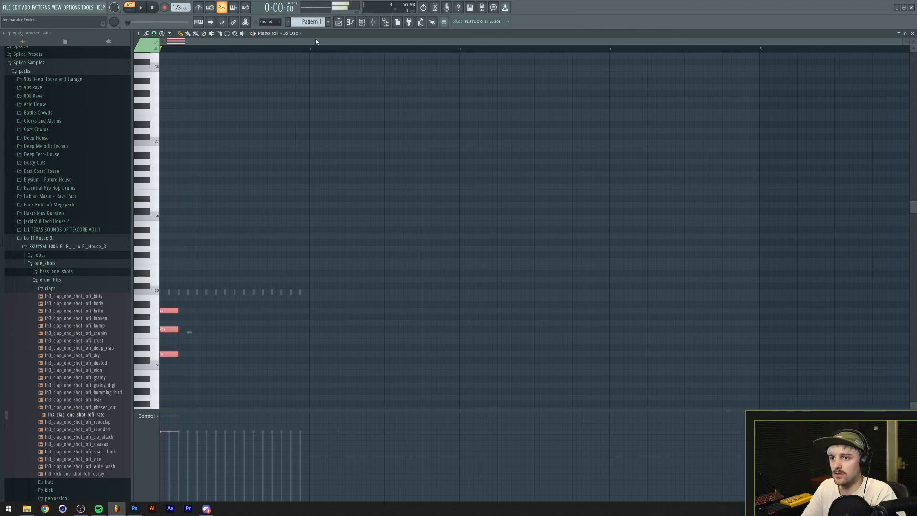
Move the 3x Osc chord from Pattern 1 to Pattern 2 and lengthen its three notes to one full bar.
click(363, 23)
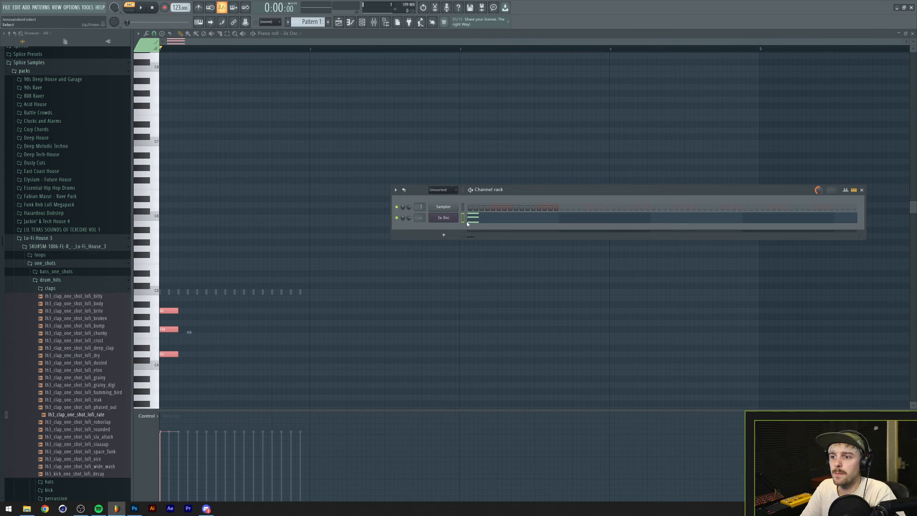
right_click(445, 218)
click(562, 218)
scroll(313, 22, up, 1)
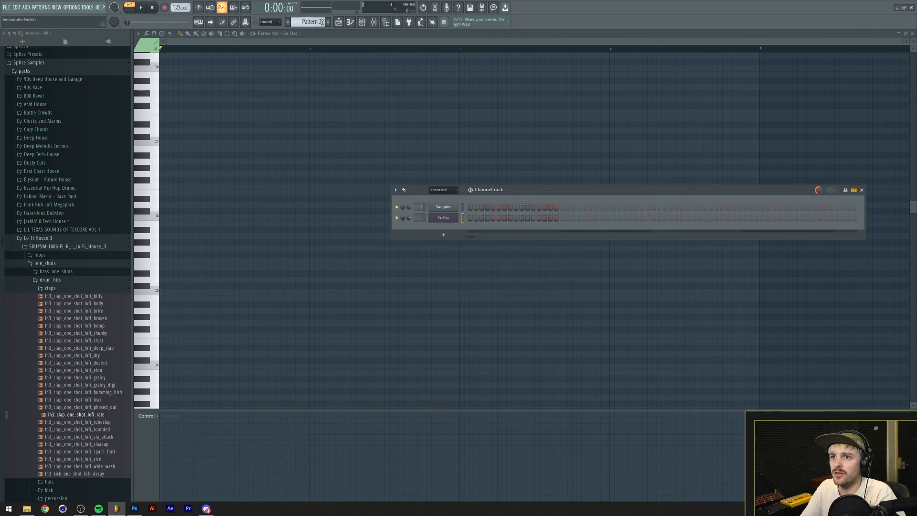
key(space)
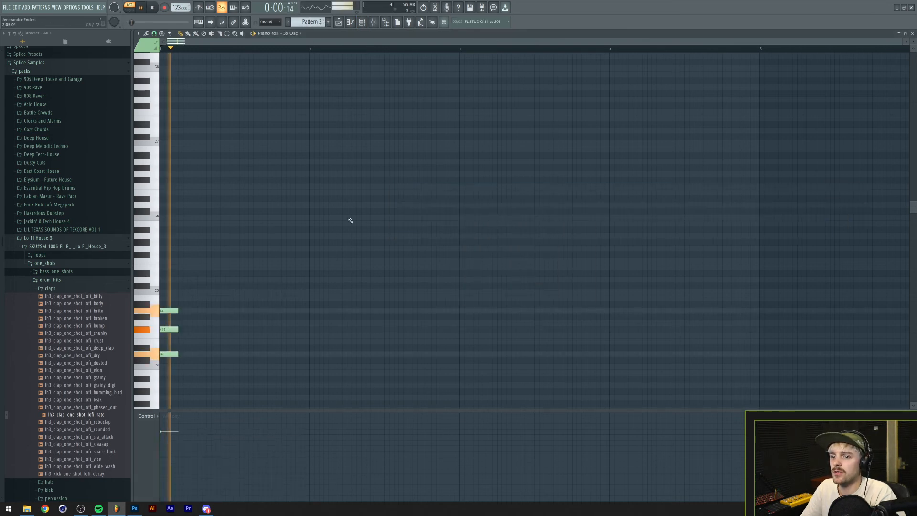
key(space)
drag(229, 298, 150, 400)
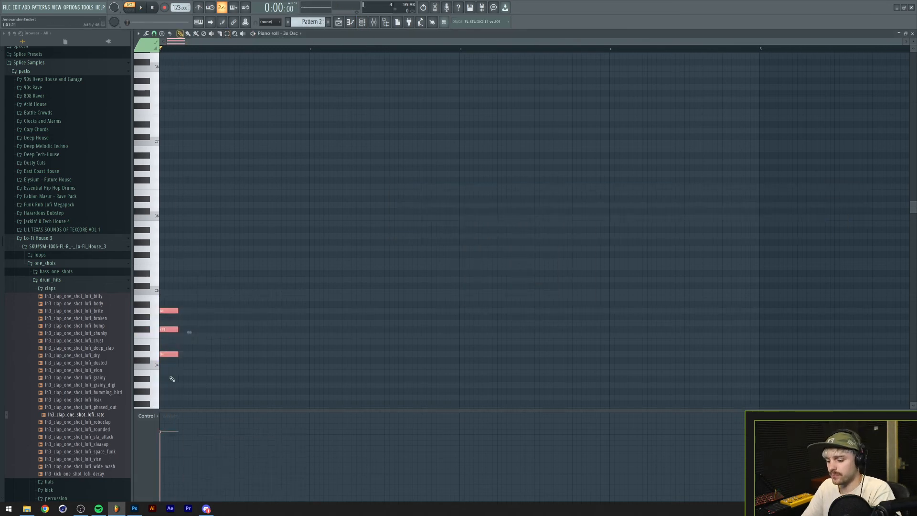
drag(196, 310, 307, 313)
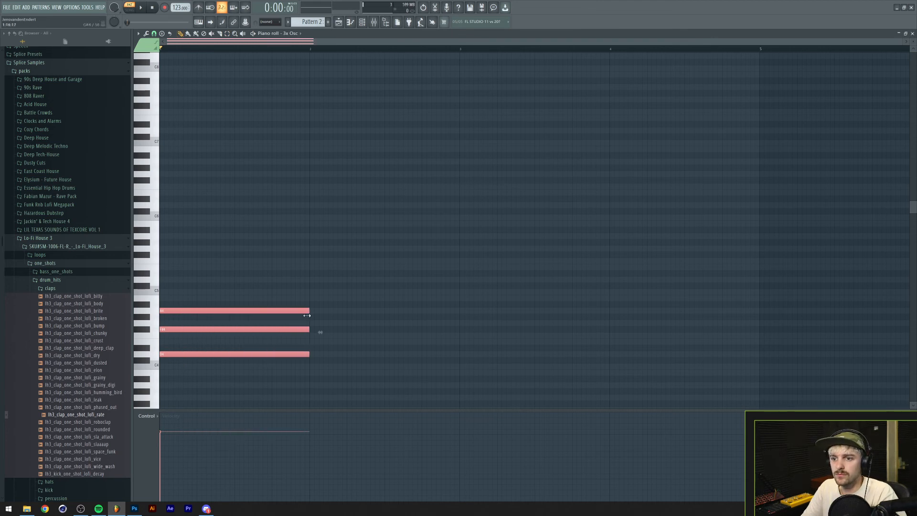
ctrl+click(313, 271)
Raise oscillator 2's coarse pitch in 3x Osc and preview the chord.
key(space)
key(F6)
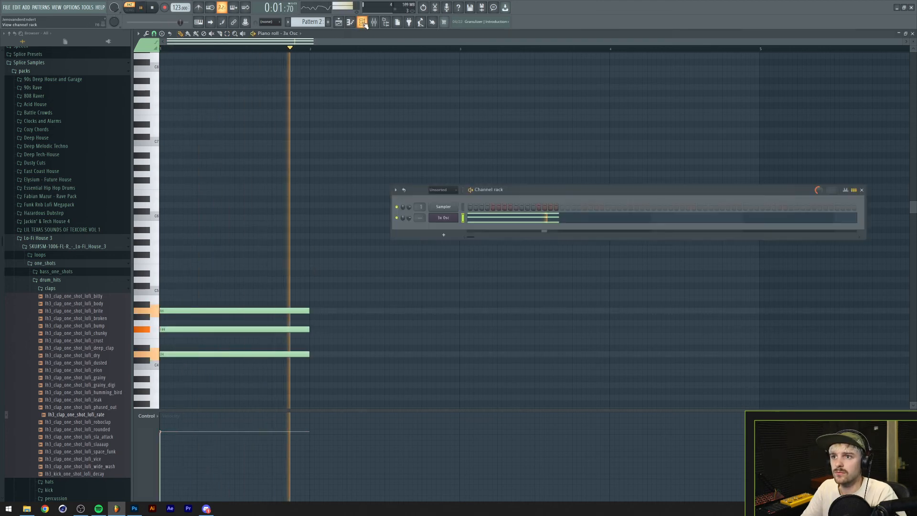
key(space)
click(444, 218)
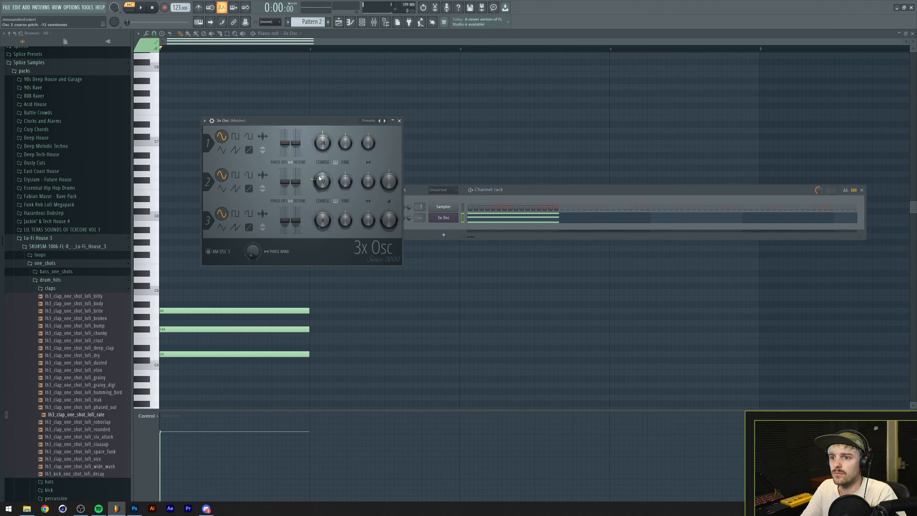
drag(323, 182, 324, 164)
key(space)
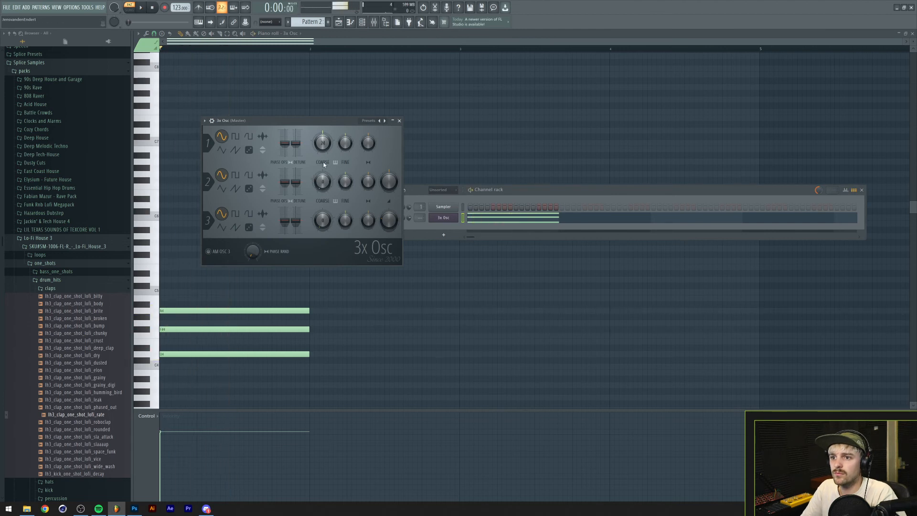
key(space)
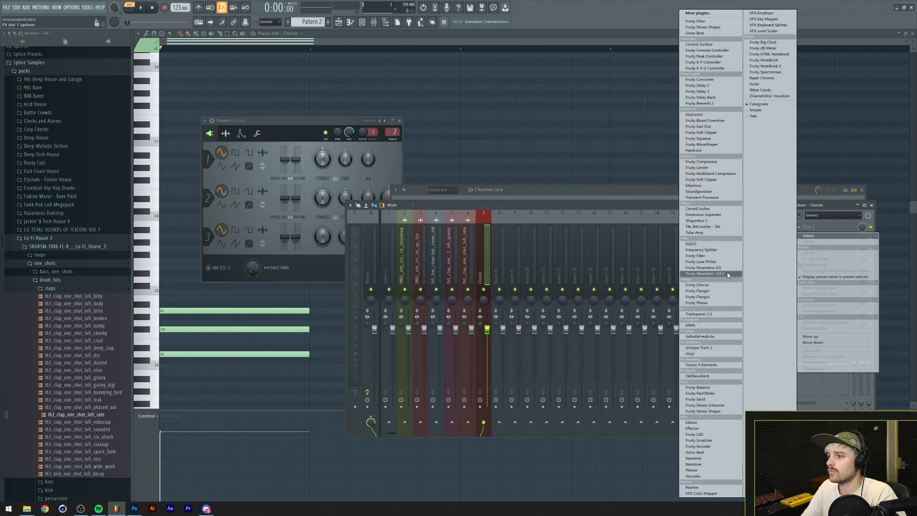
Name the 3x Osc channel Chords on mixer track 7 and low-cut it at about 88 Hz with Fruity Parametric EQ 2.
click(419, 111)
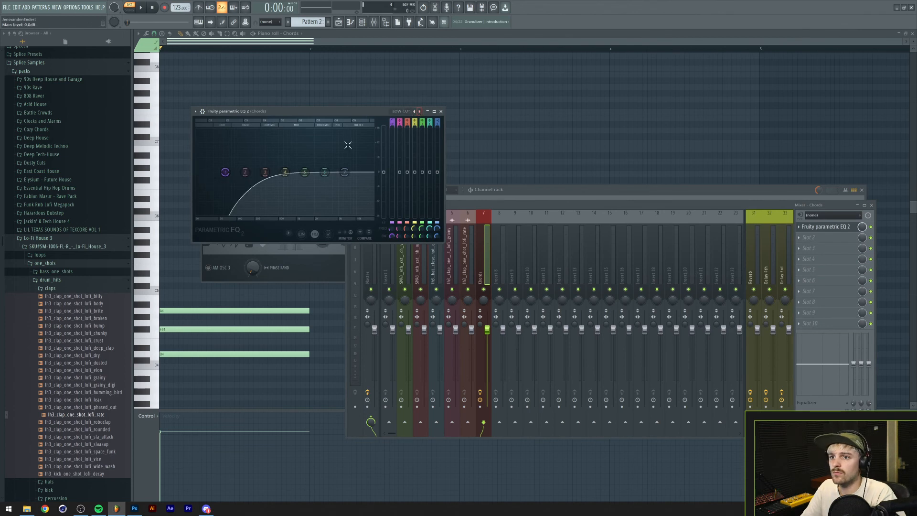
key(space)
drag(235, 172, 233, 172)
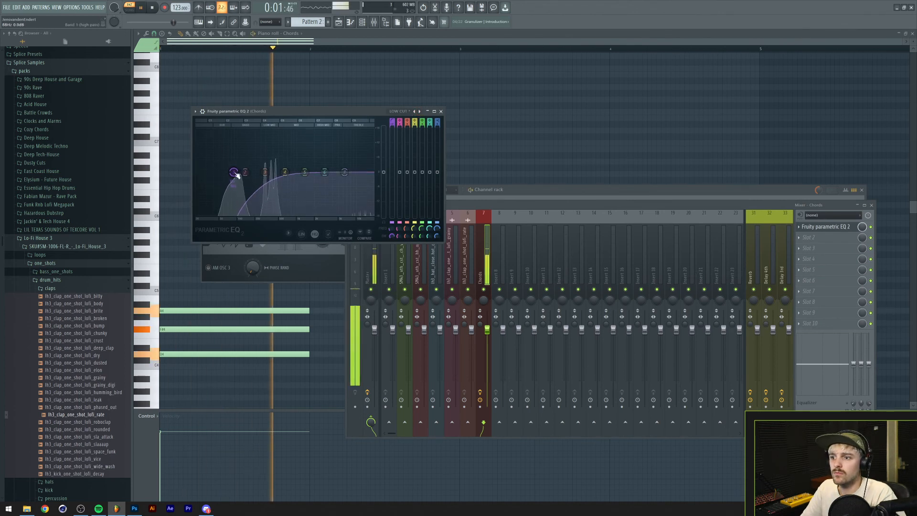
Extend the progression to four one-bar chords, following D major with E minor, B minor and E minor, and play it back.
key(F12)
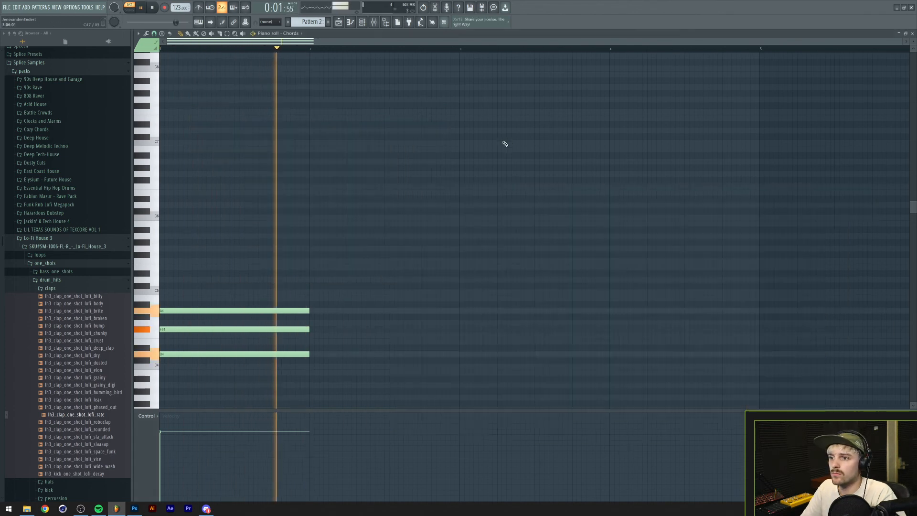
key(space)
scroll(282, 275, down, 5)
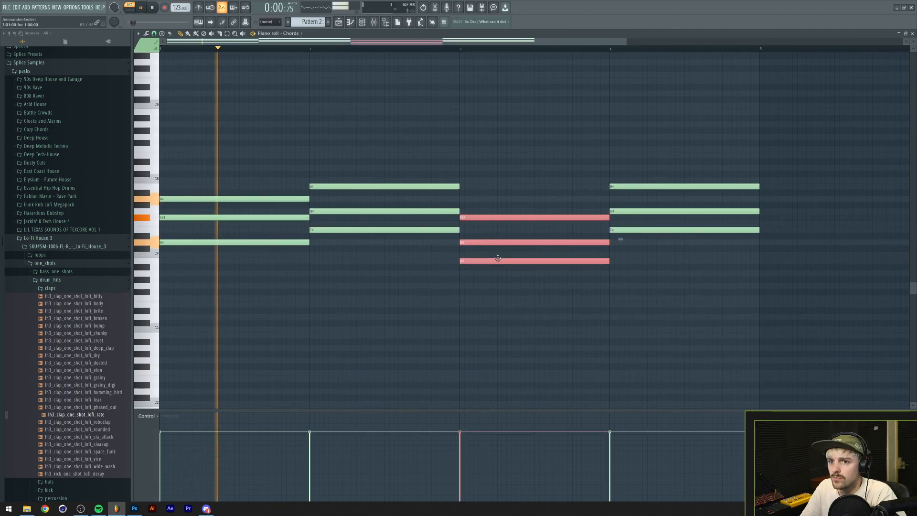
click(427, 268)
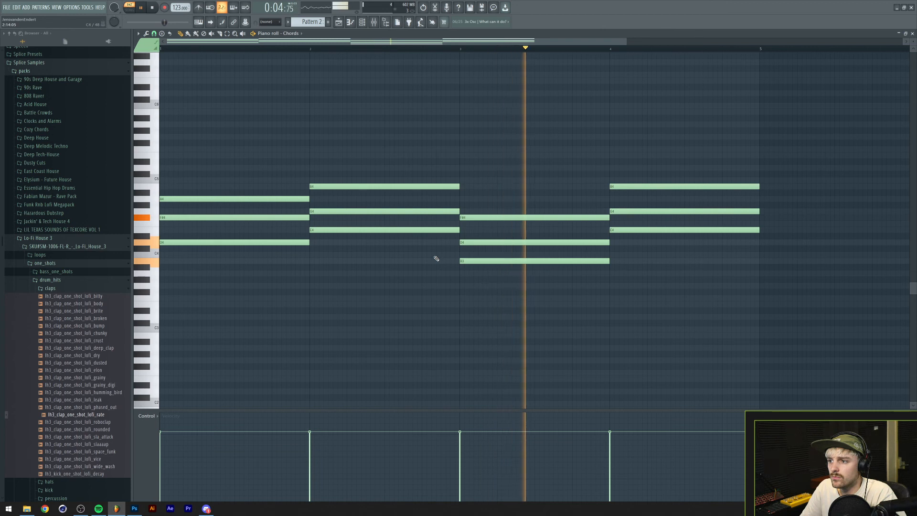
key(space)
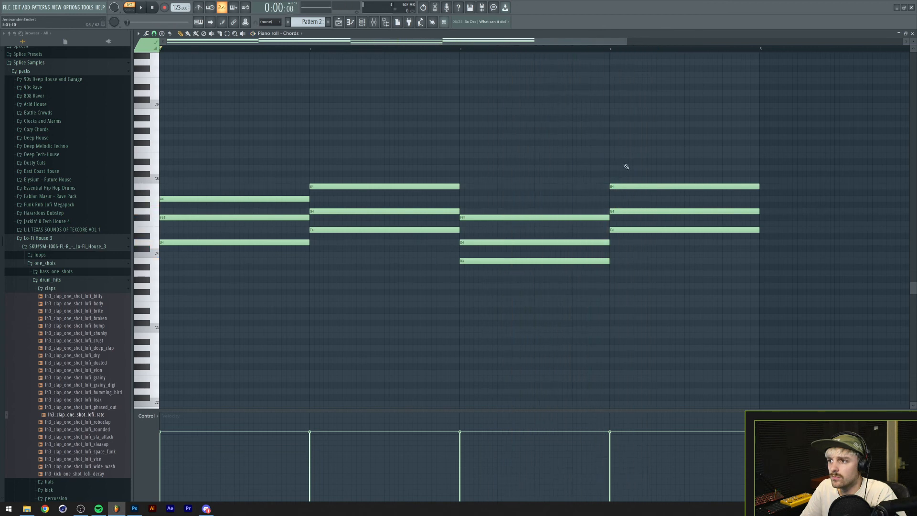
Lower the fourth-bar E minor chord by one octave and listen to the progression.
drag(643, 170, 669, 254)
key(ctrl+Down)
key(space)
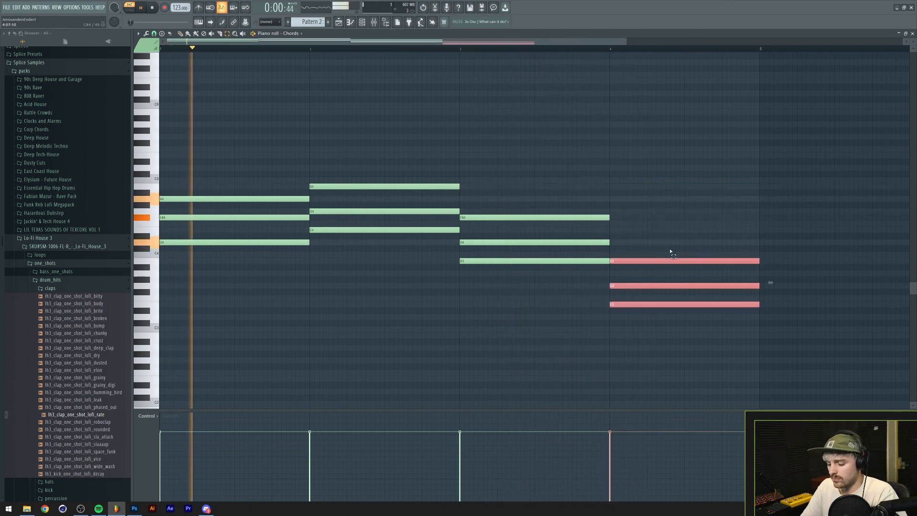
ctrl+click(547, 307)
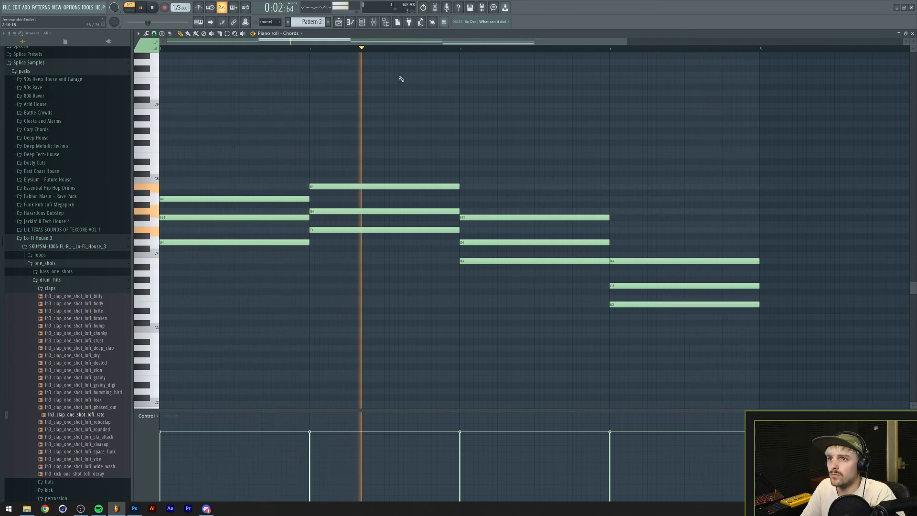
key(space)
Add a subtle sine LFO to the Chords channel's volume, adjusting its amount and speed during playback.
click(361, 22)
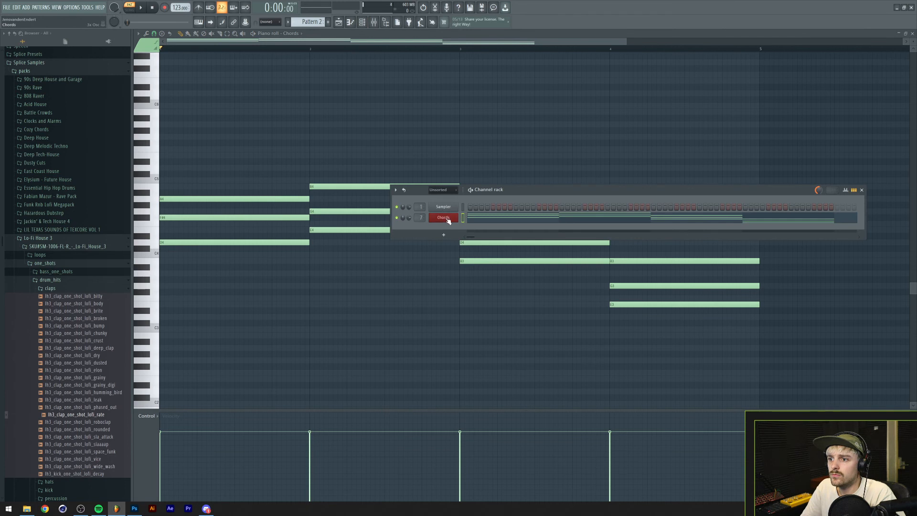
click(444, 218)
click(240, 135)
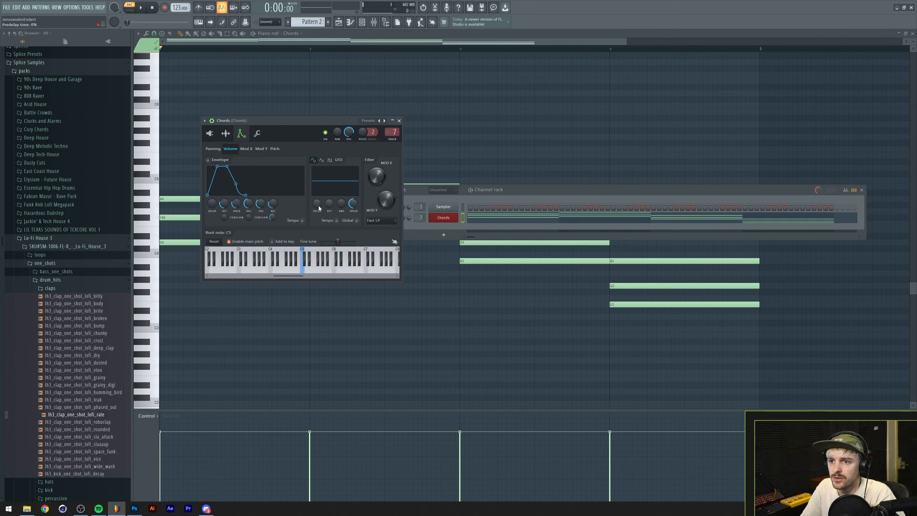
key(space)
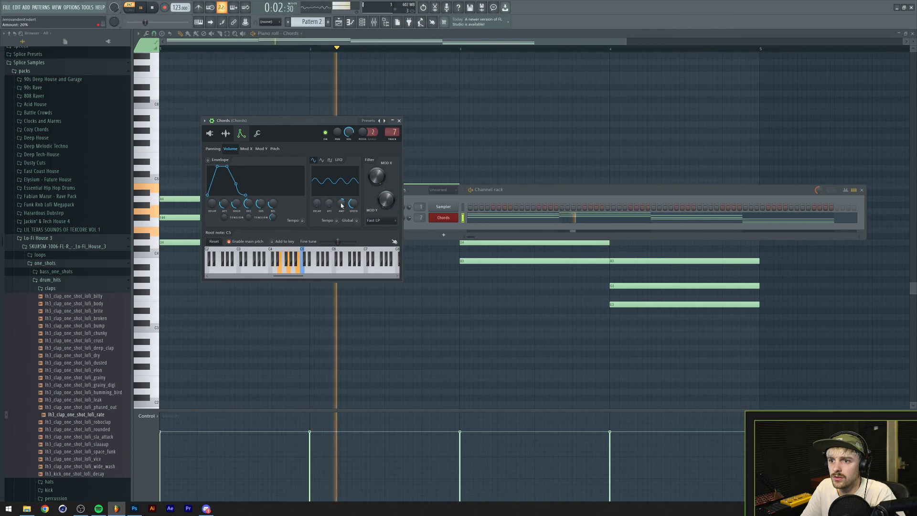
mouse_move(342, 205)
mouse_down()
mouse_move(342, 190)
mouse_move(354, 223)
mouse_move(317, 191)
mouse_move(317, 206)
mouse_move(329, 192)
mouse_move(352, 208)
mouse_up()
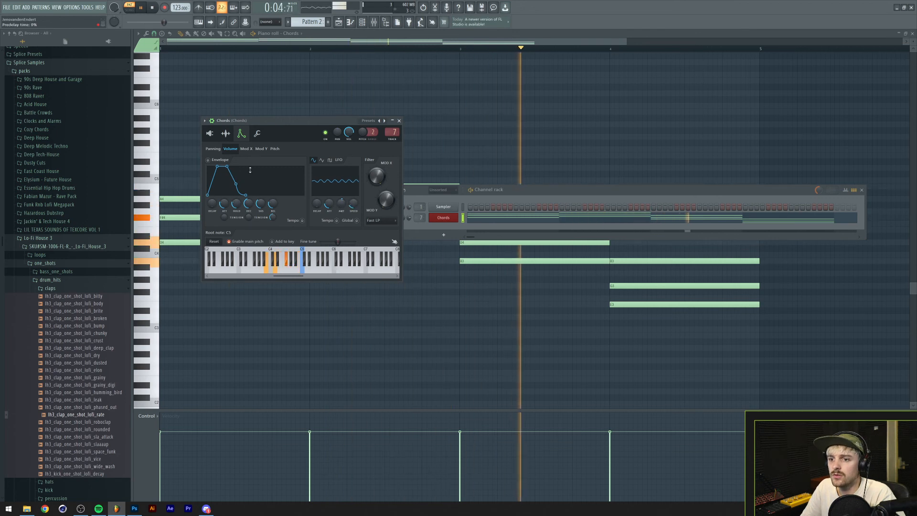
key(space)
click(443, 218)
click(442, 218)
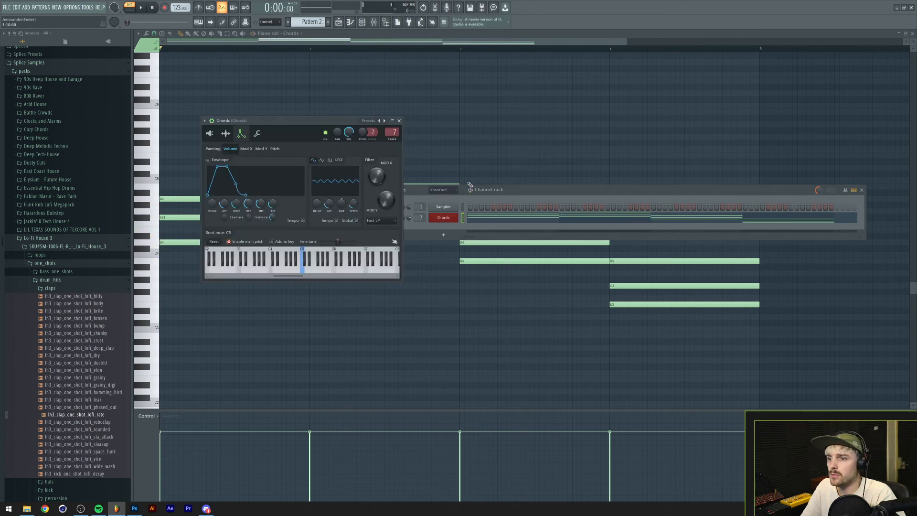
Raise the low-cut band of the Chords EQ to just below band 3, steepen its slope and preview the result.
click(373, 22)
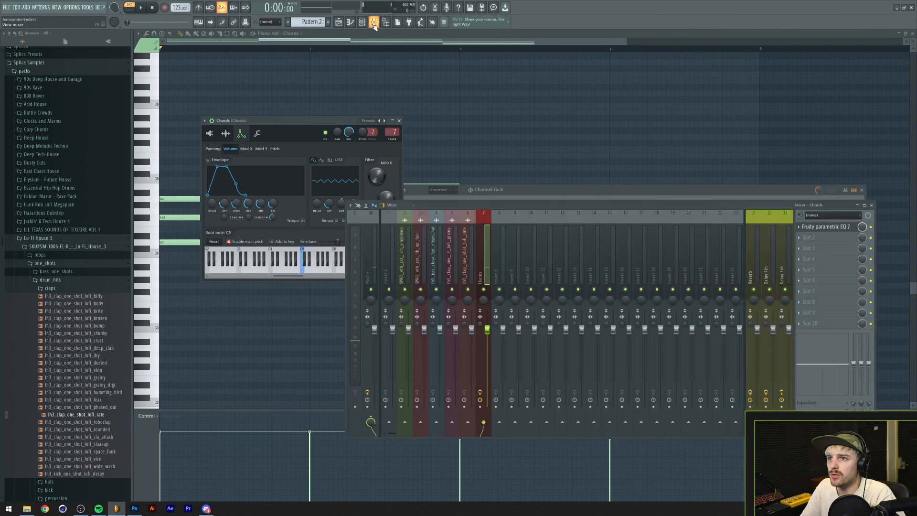
click(799, 238)
key(Escape)
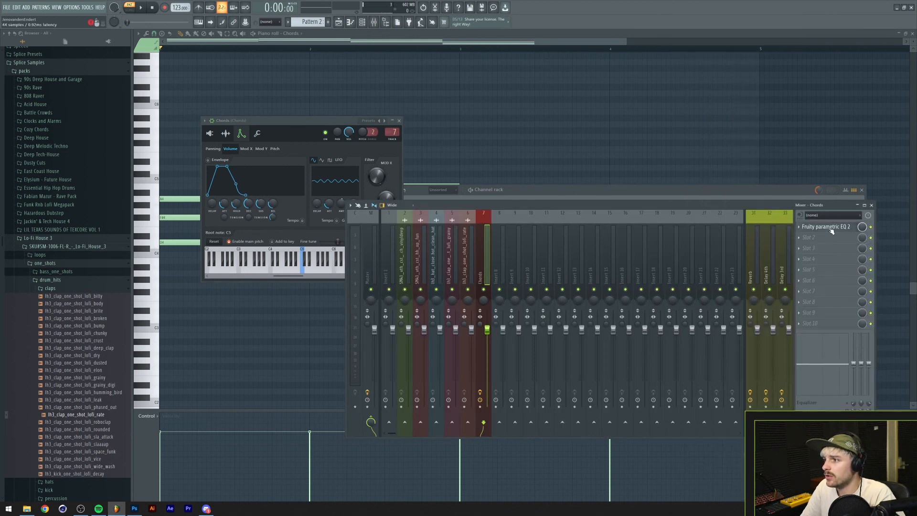
click(828, 228)
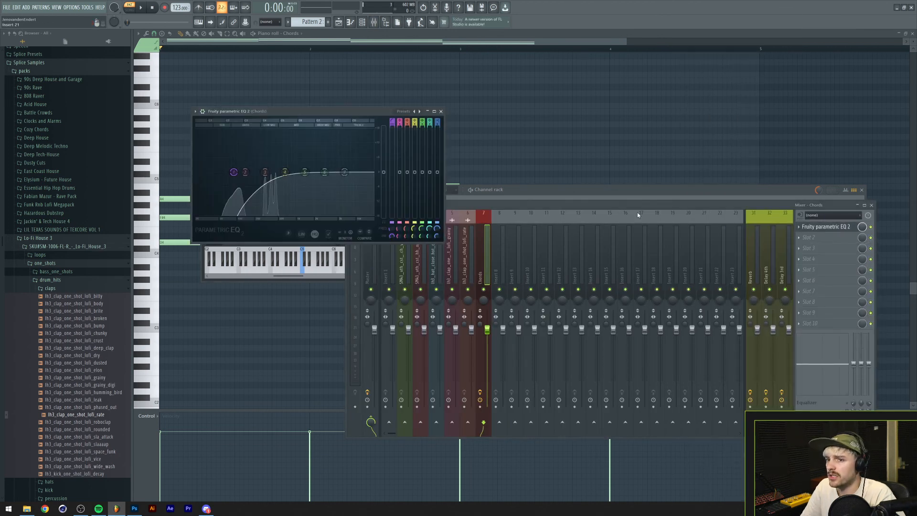
drag(234, 179, 263, 176)
key(space)
key(space)
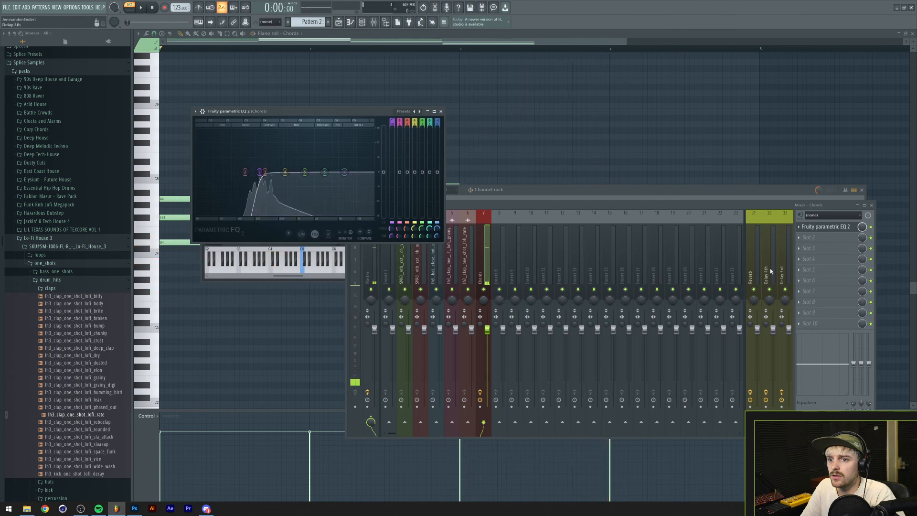
Add OldSkoolVerb after the EQ on the Chords mixer track, adjusting its reverb space and dry gain during playback.
click(802, 239)
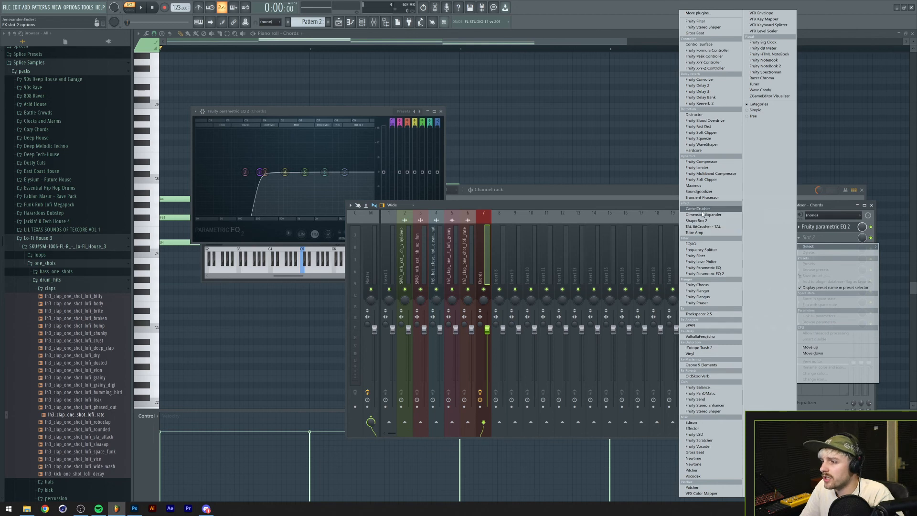
click(726, 377)
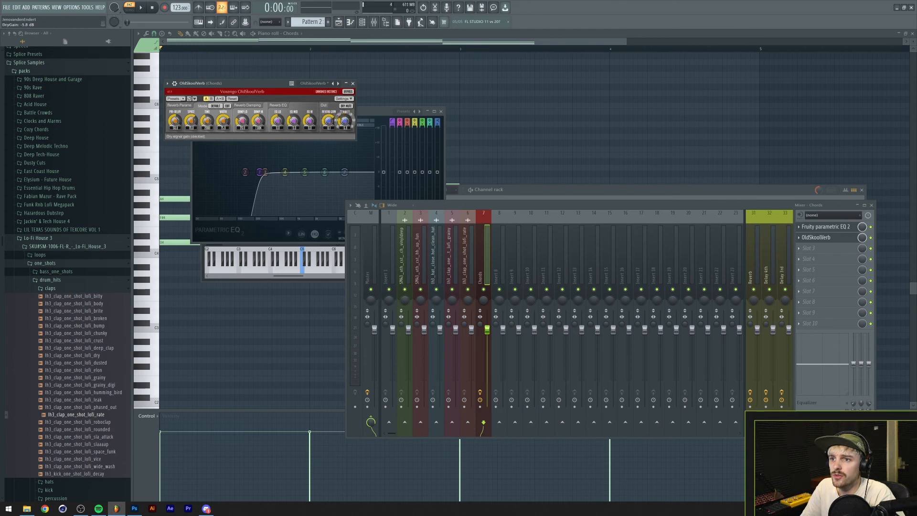
key(space)
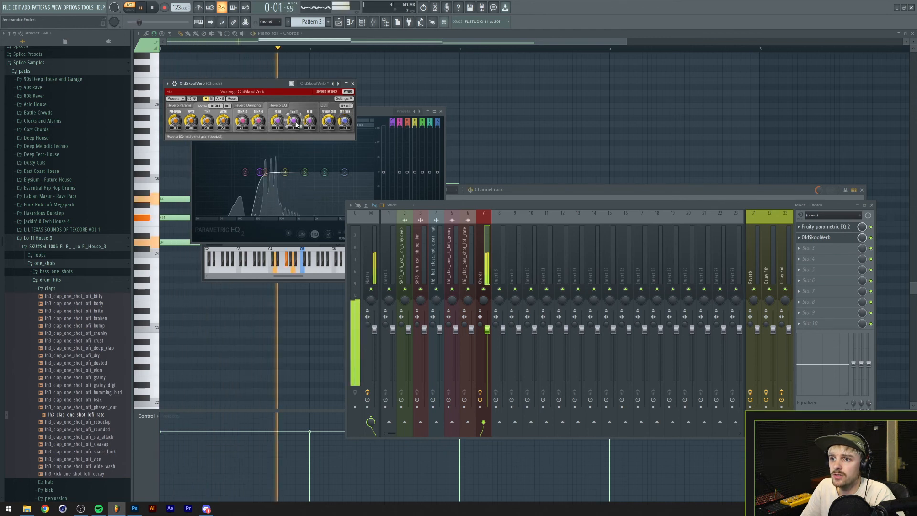
drag(223, 123, 223, 118)
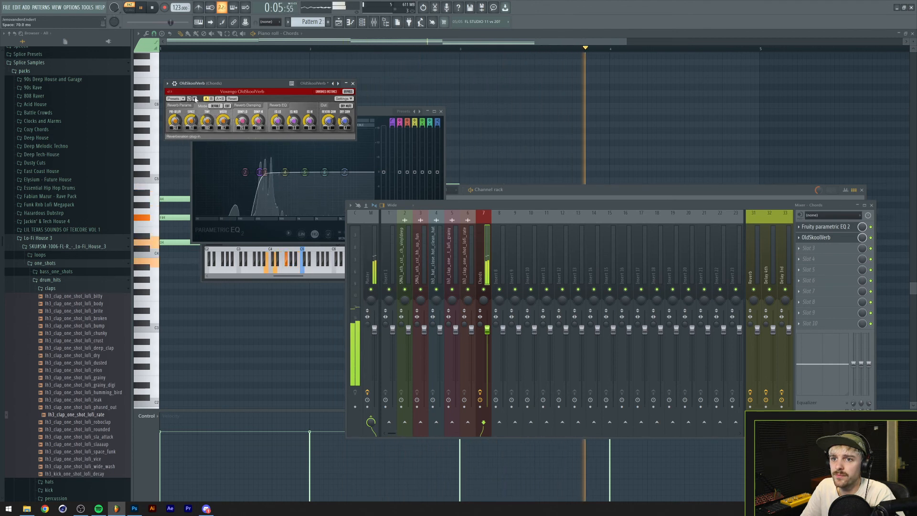
click(195, 99)
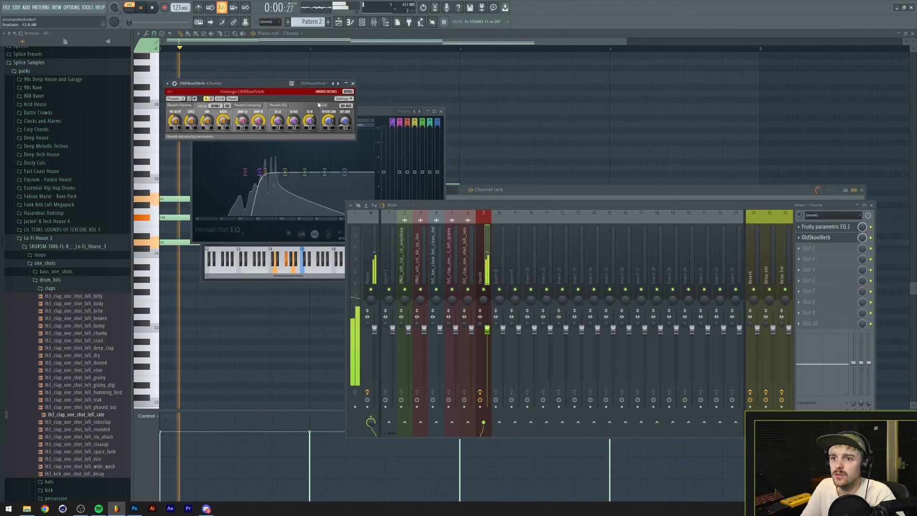
drag(344, 122, 345, 117)
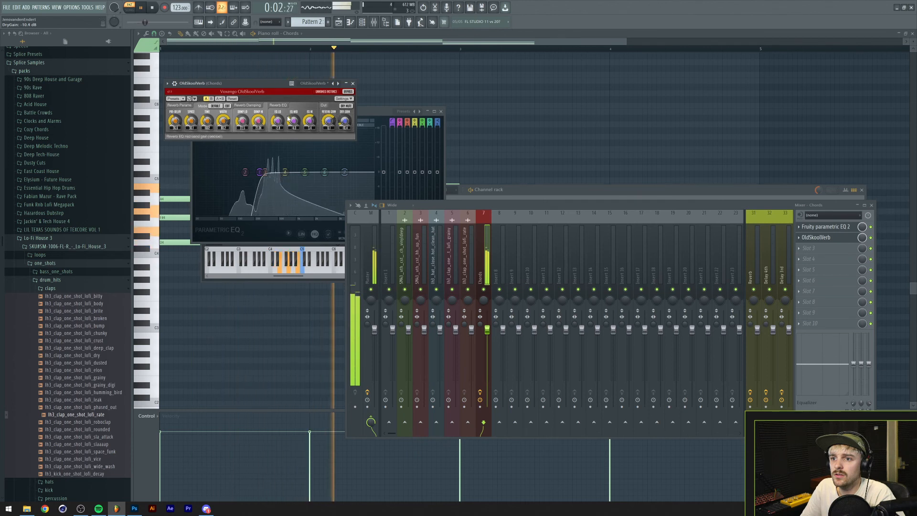
key(space)
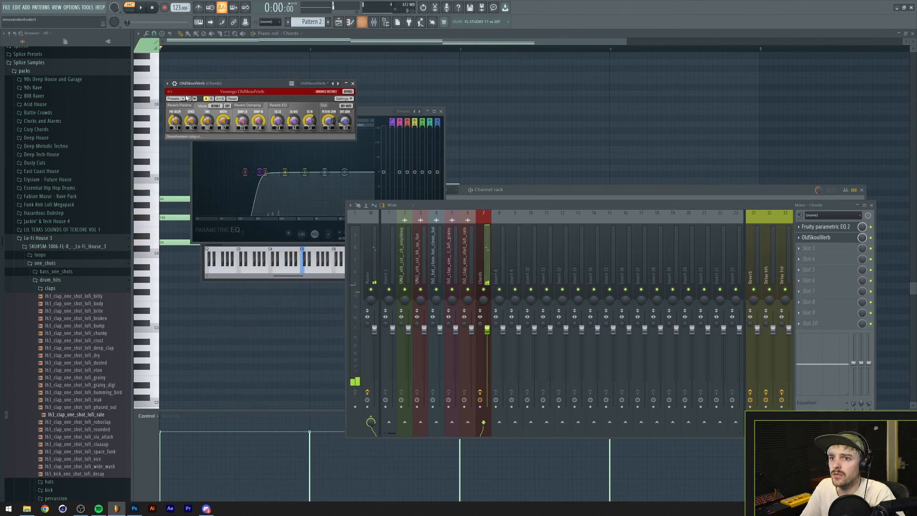
Enable the Chords channel's volume envelope and shorten its attack while listening to the progression.
click(367, 22)
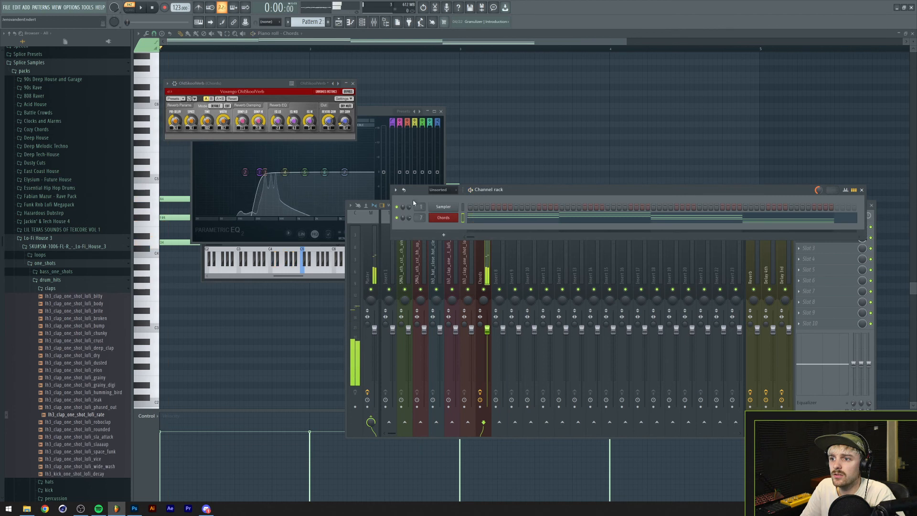
click(441, 218)
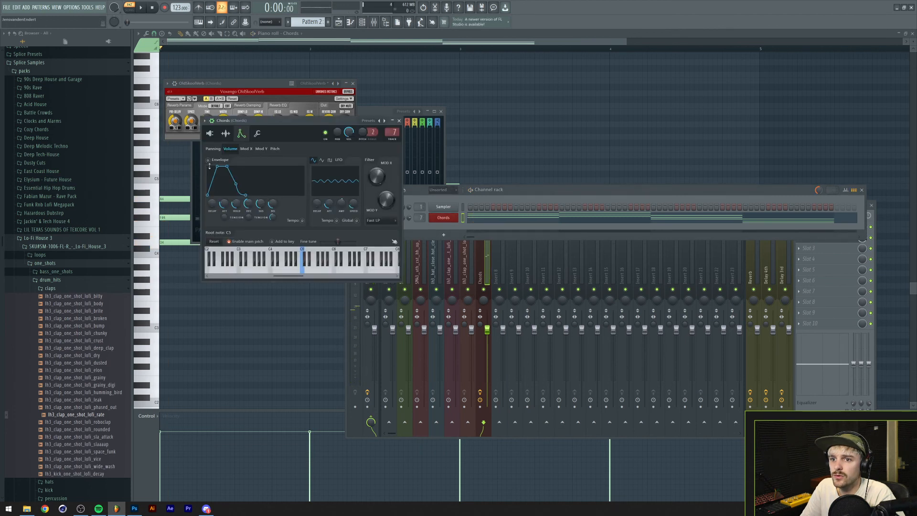
key(space)
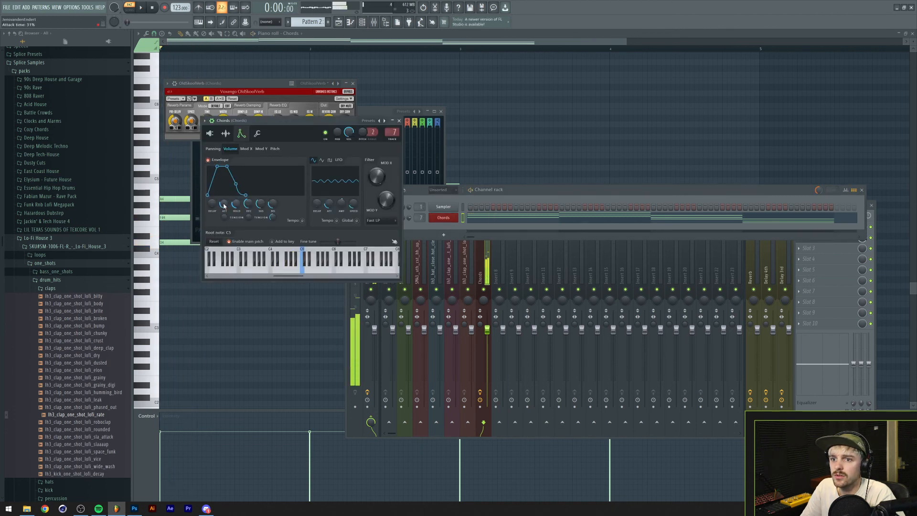
drag(224, 203, 224, 206)
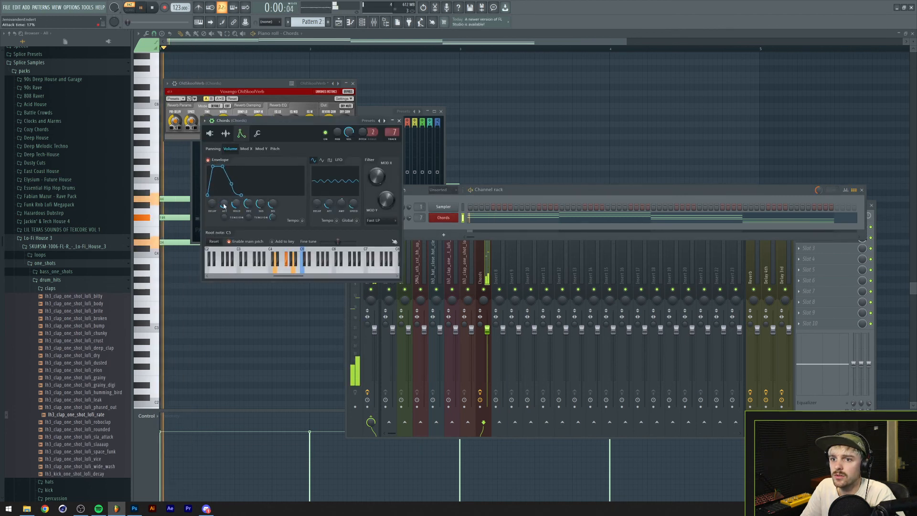
click(399, 121)
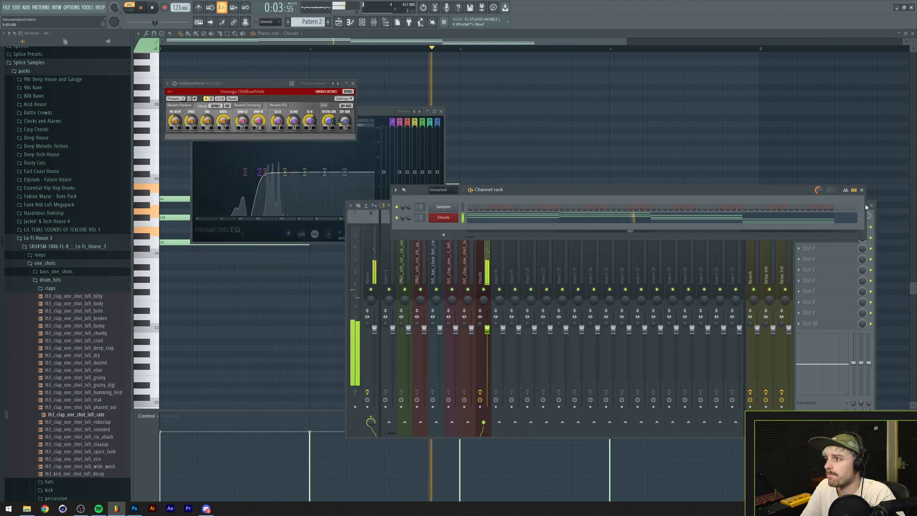
click(862, 189)
key(space)
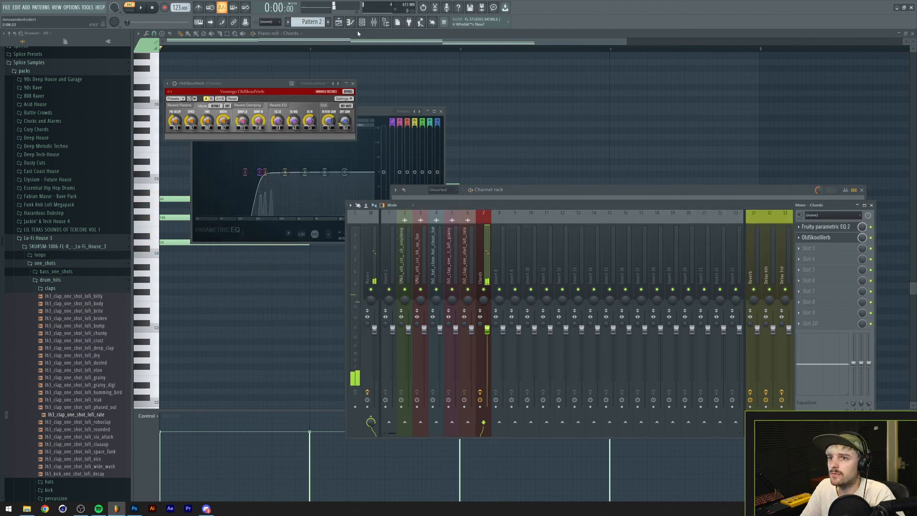
Place the Pattern 2 chord clip at the start of Track 6 in the playlist and play the arrangement in song mode.
click(338, 22)
drag(369, 162, 237, 162)
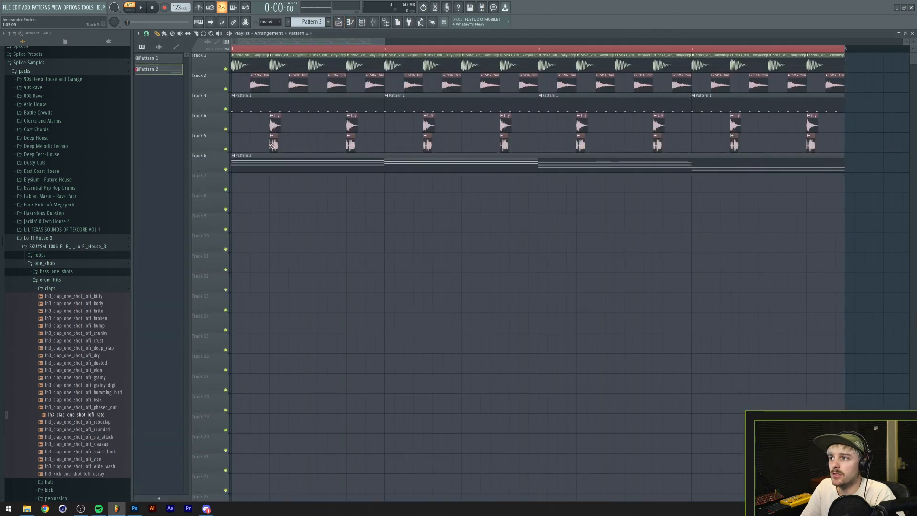
click(129, 9)
key(space)
scroll(267, 53, up, 2)
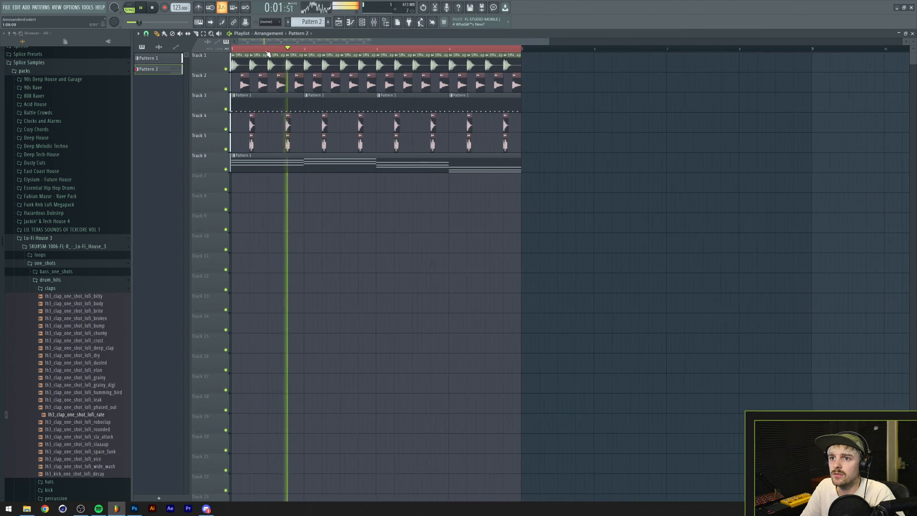
key(space)
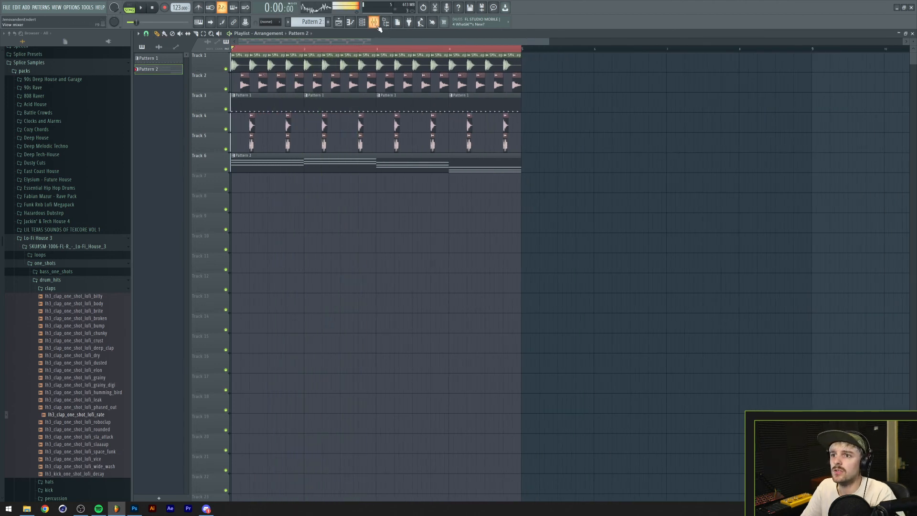
Lower the closed hat's mixer fader well below the other drums while the arrangement plays.
click(374, 23)
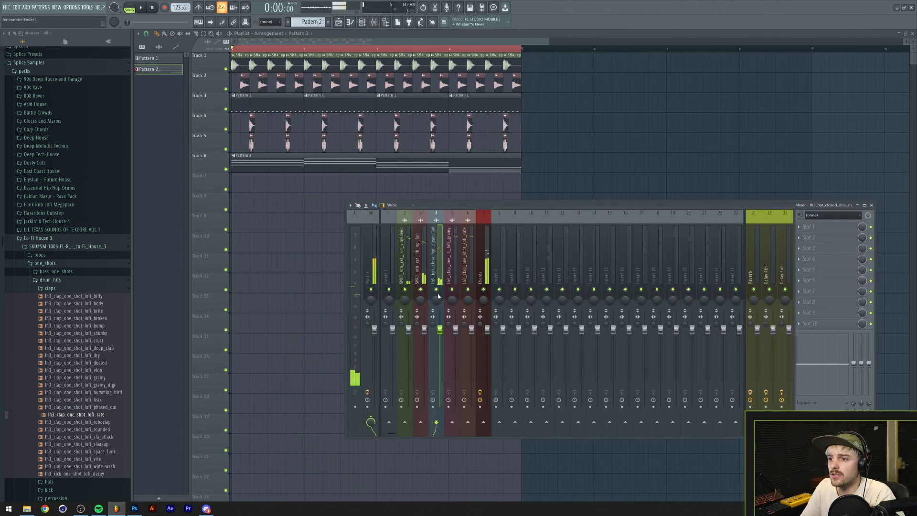
click(801, 228)
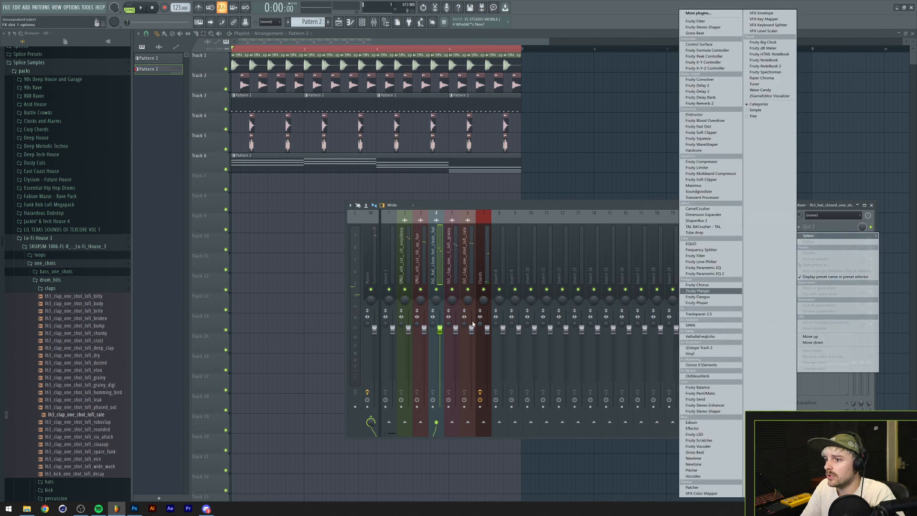
click(446, 330)
key(space)
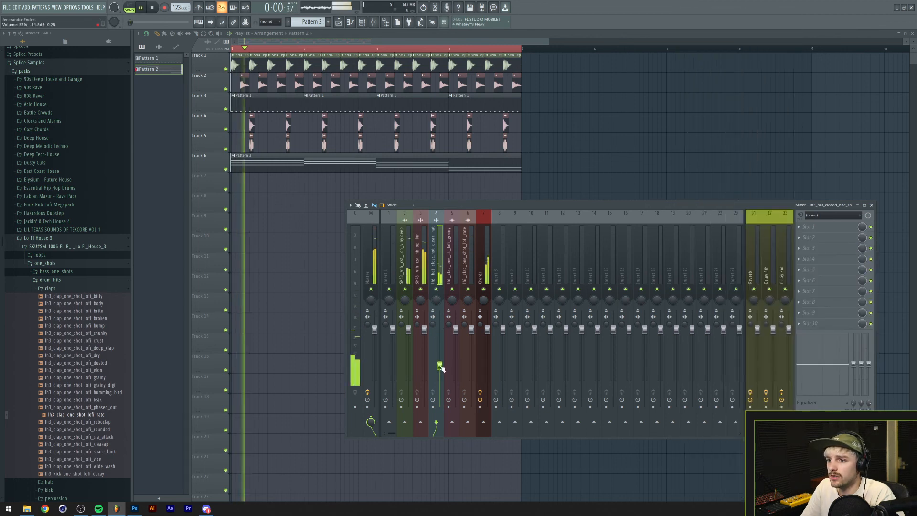
drag(441, 366, 441, 381)
Insert ShaperBox 2 on the closed hat track and reduce its volume band mix to 84%.
click(802, 227)
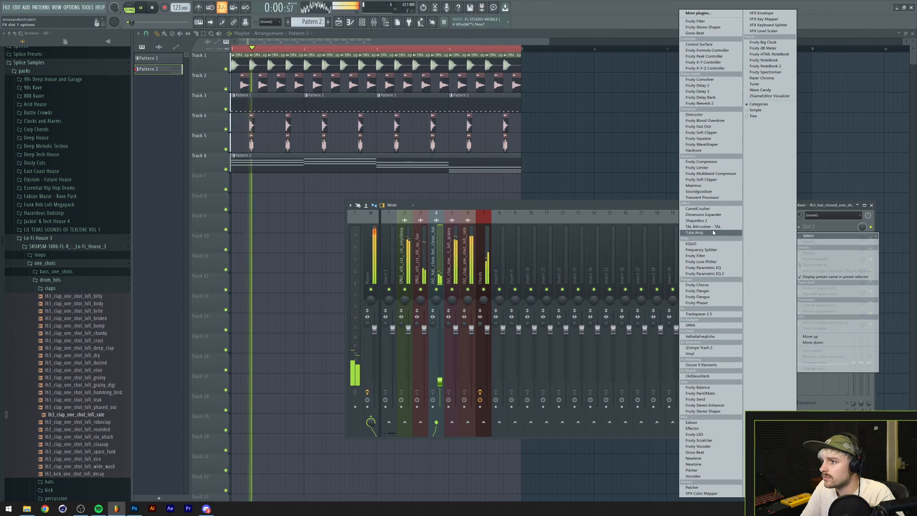
click(698, 221)
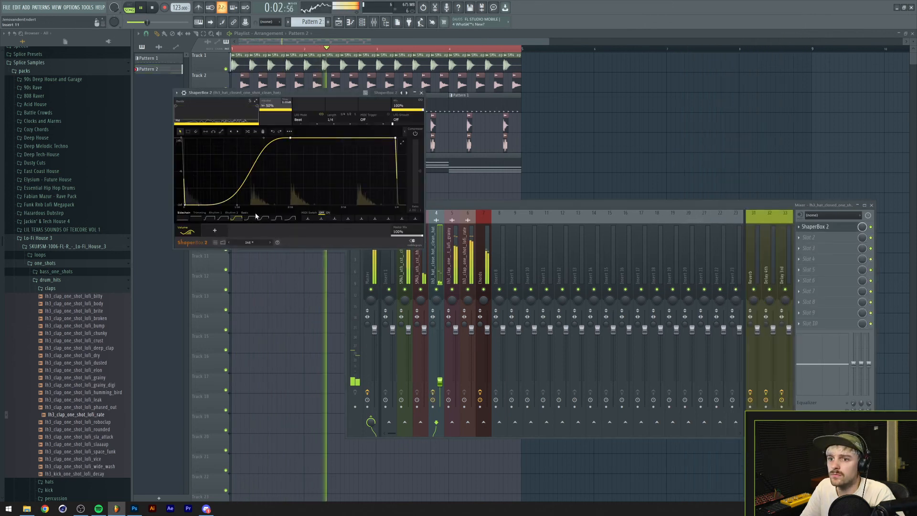
drag(420, 109, 416, 110)
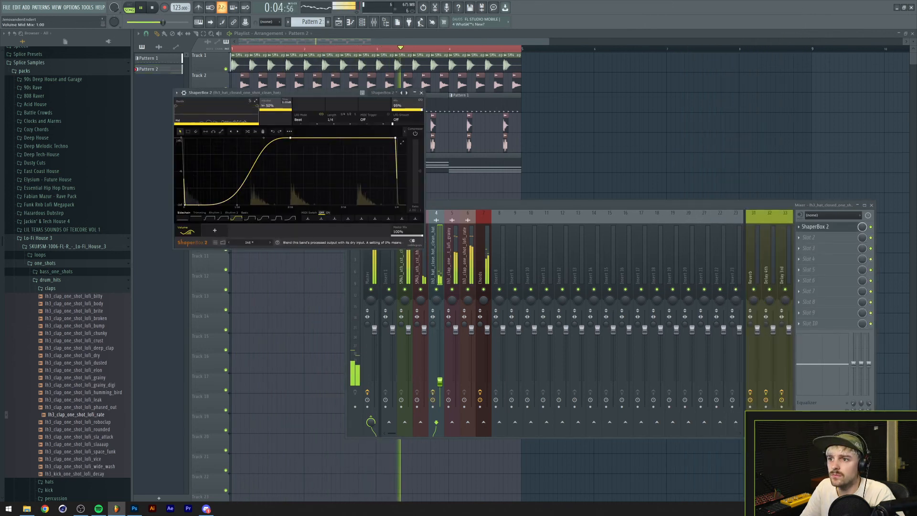
click(482, 252)
key(space)
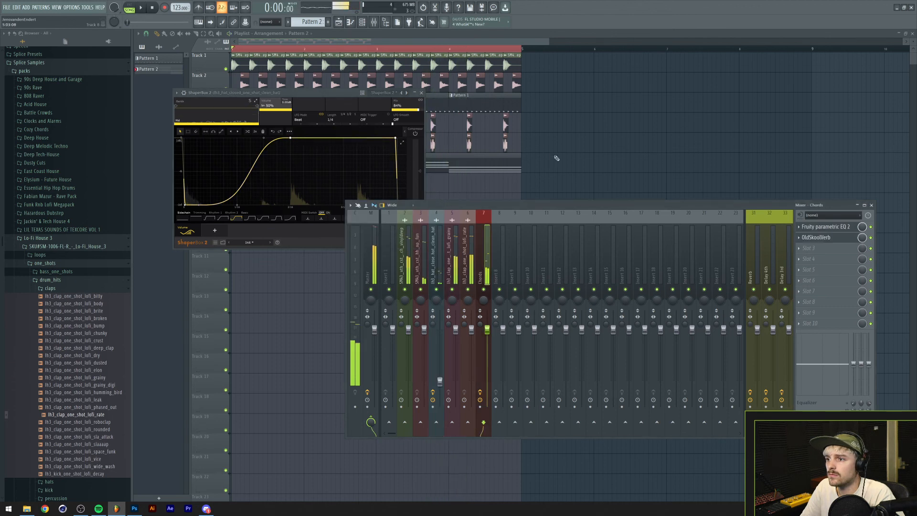
Switch the audio device to FL Studio ASIO, close the settings and check the arrangement's playback.
click(561, 153)
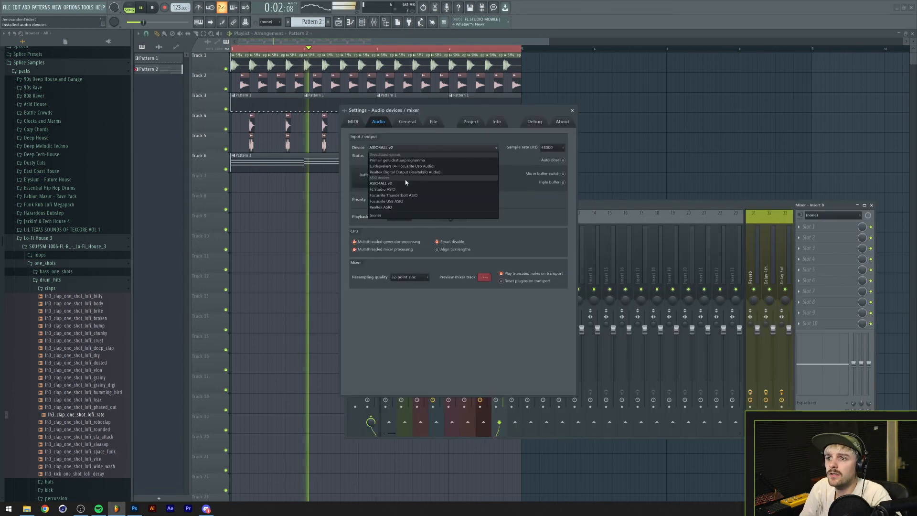
click(403, 189)
click(572, 111)
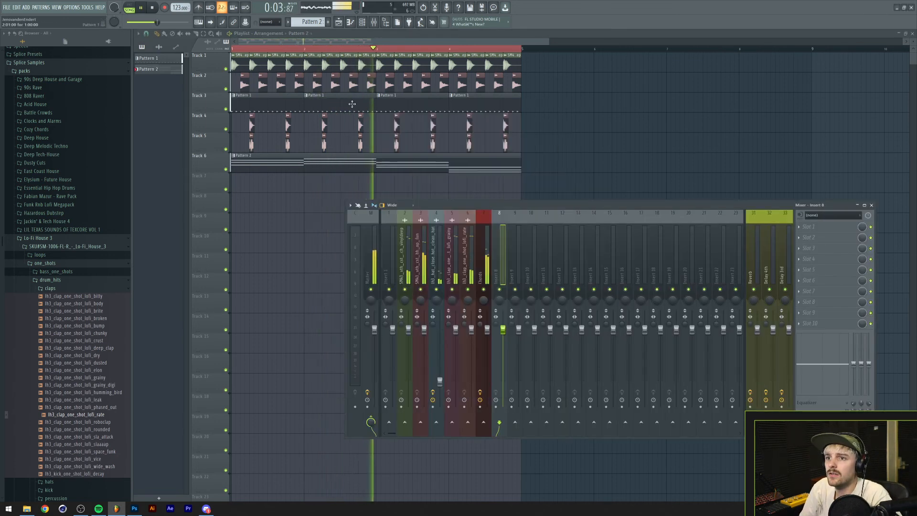
key(space)
click(315, 203)
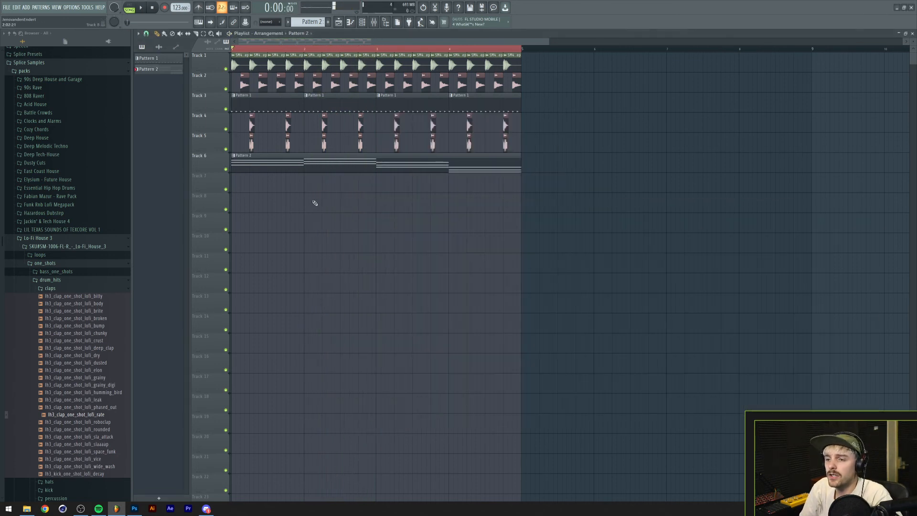
Insert a Serum instrument channel above the Sampler and open its empty piano roll in Pattern 2.
click(362, 22)
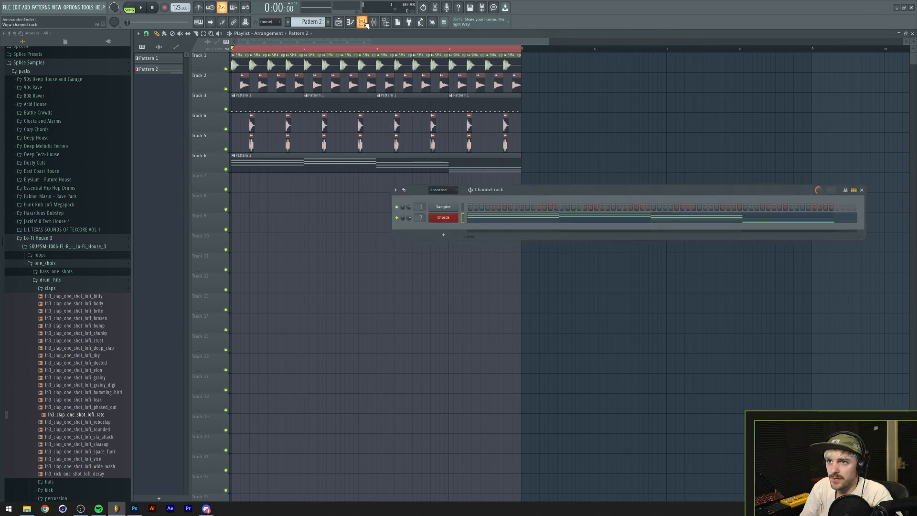
right_click(444, 207)
mouse_move(476, 256)
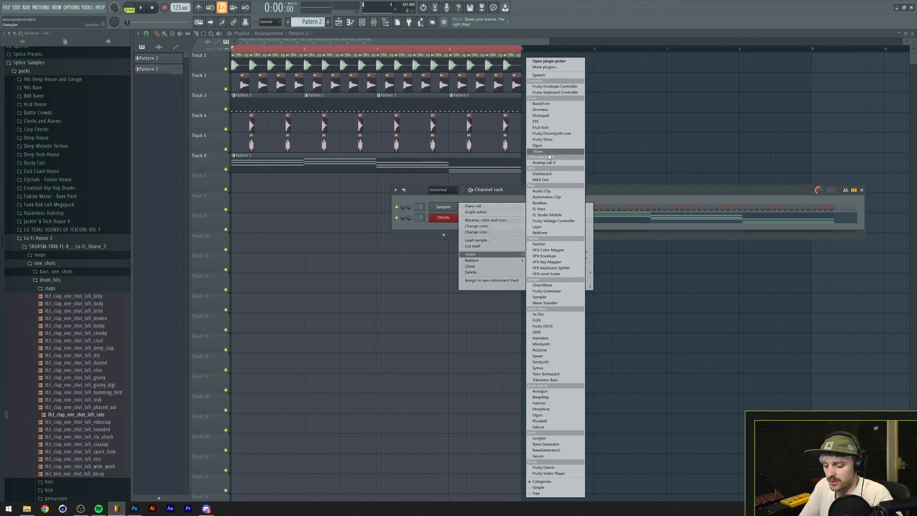
key(s)
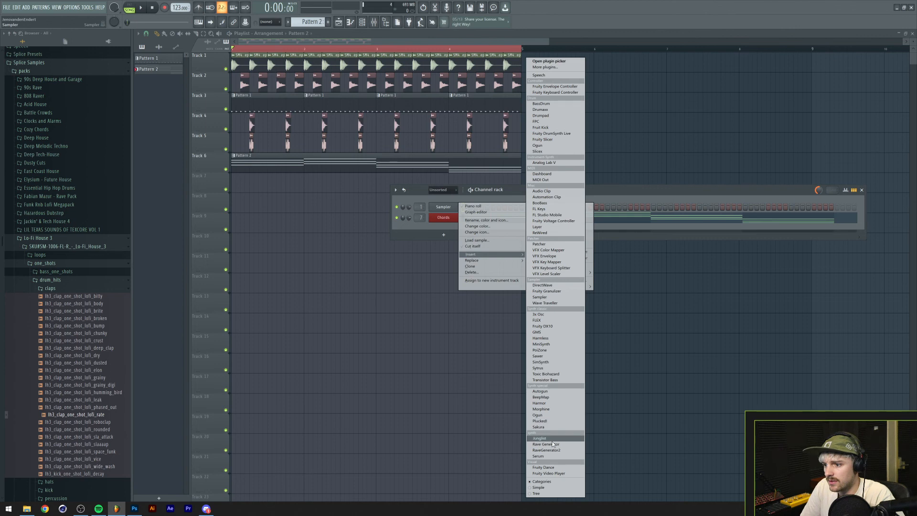
click(549, 456)
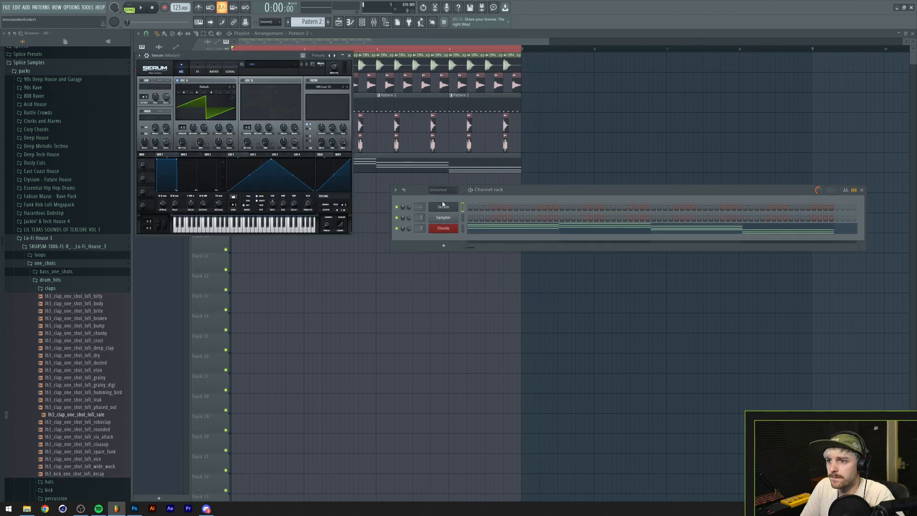
right_click(443, 205)
click(478, 207)
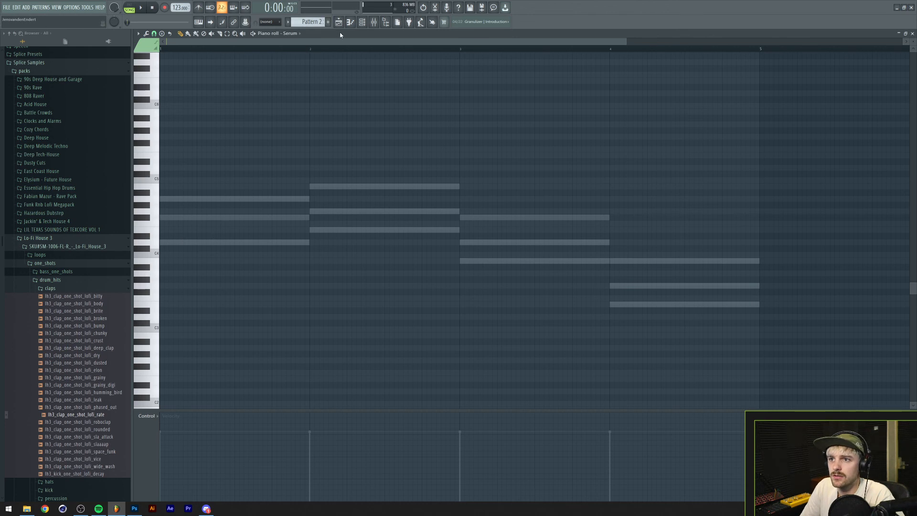
Modulate the wavetable position of Serum's oscillator A with a fast-decaying envelope 2 and audition the sound.
click(370, 23)
click(450, 208)
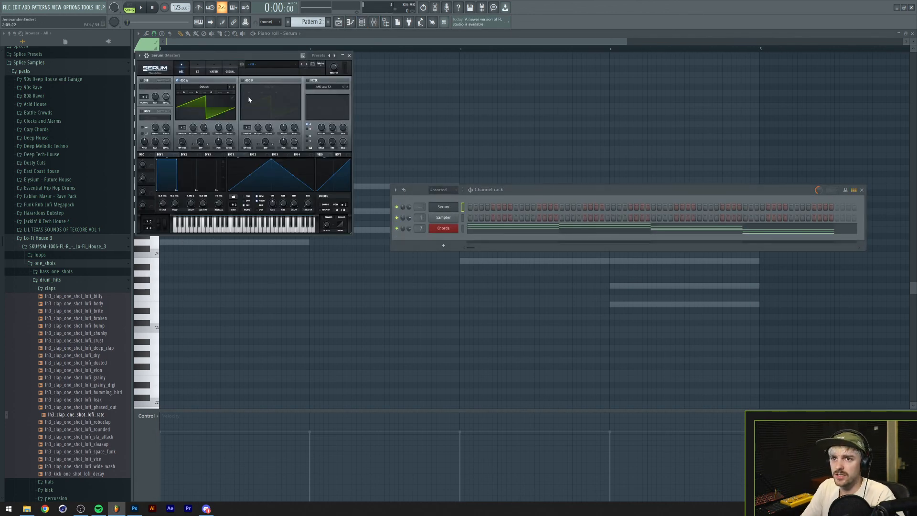
drag(235, 55, 383, 165)
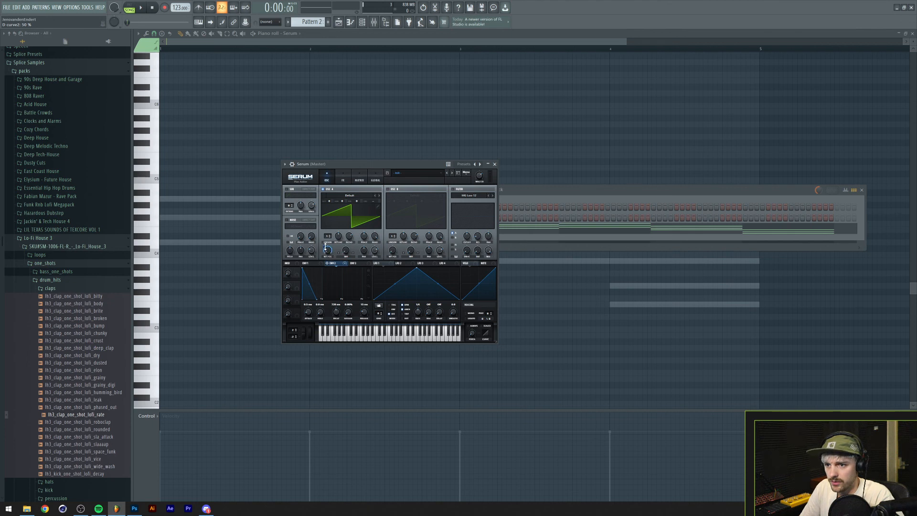
key(space)
key(space)
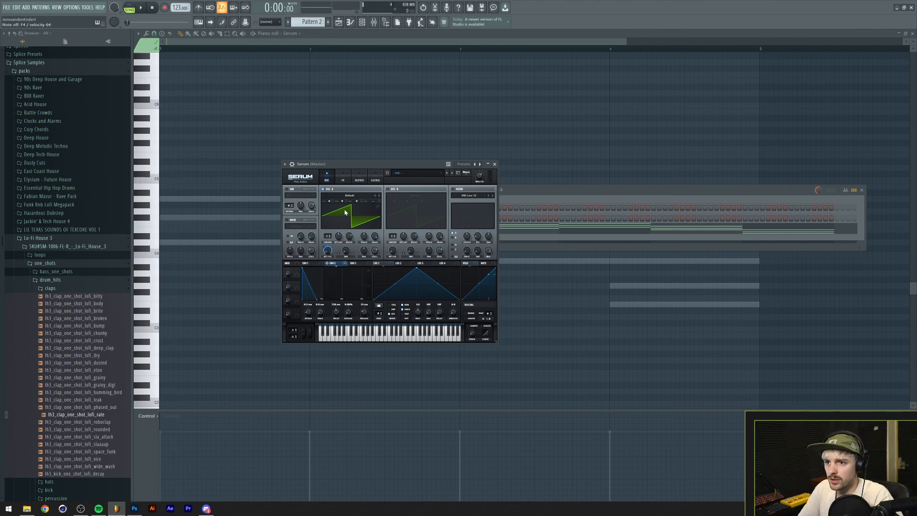
Audition the Analog_BD_Sin wavetable on Serum's oscillator A, and load the analog Acid wavetable instead.
click(350, 195)
mouse_move(353, 205)
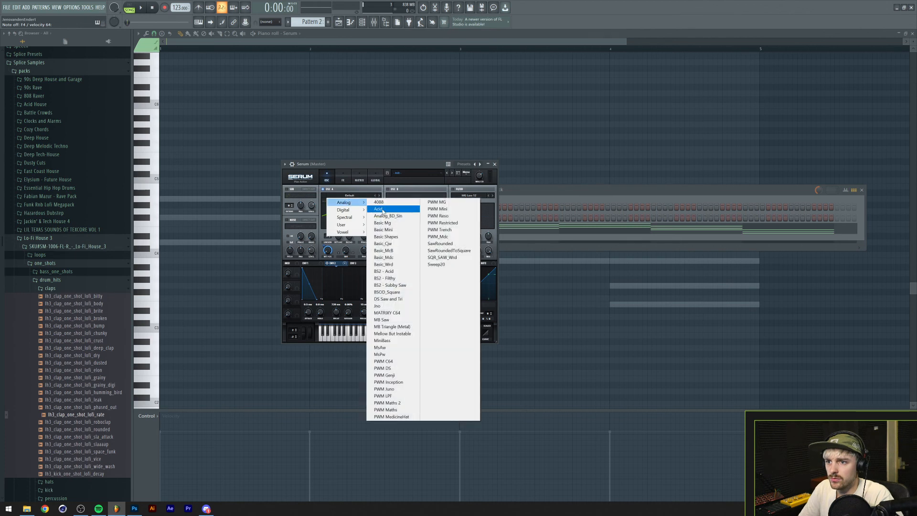
click(385, 207)
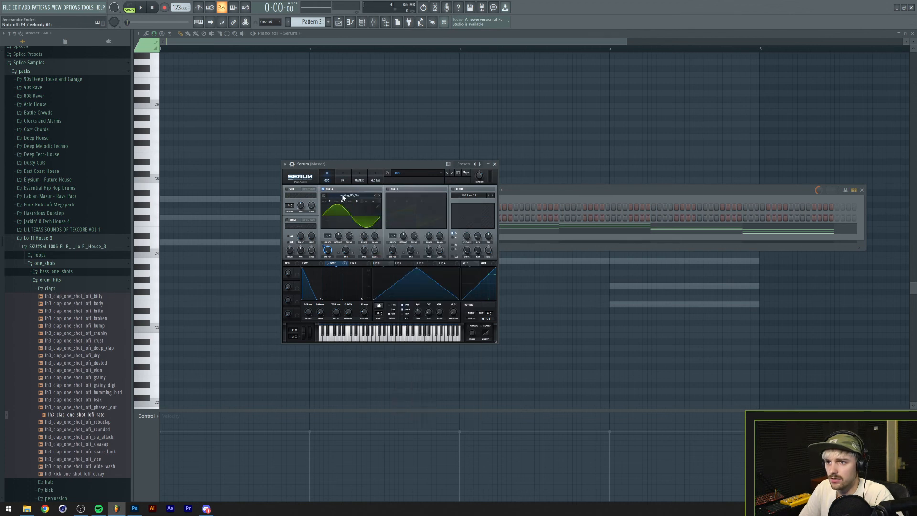
click(344, 196)
click(374, 214)
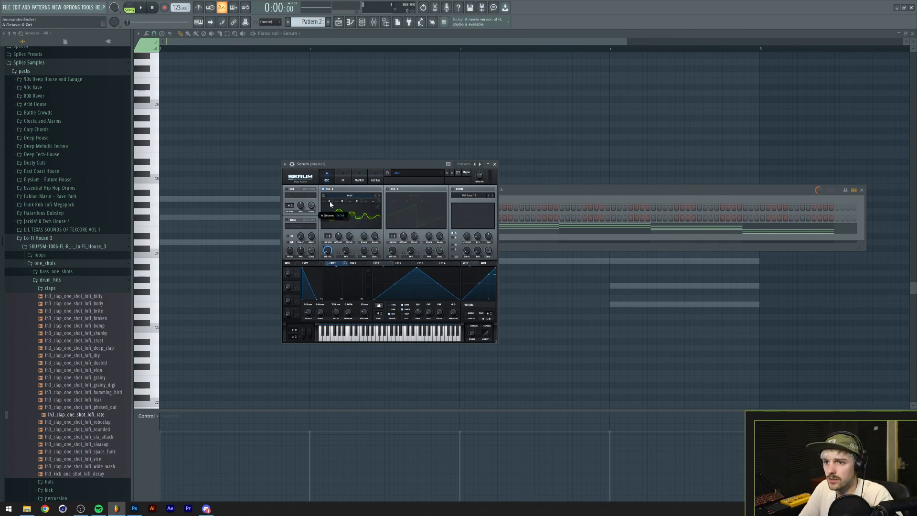
Adjust oscillator A's octave and enable Serum's sub oscillator at -2 octaves together with oscillator B.
drag(331, 204, 331, 207)
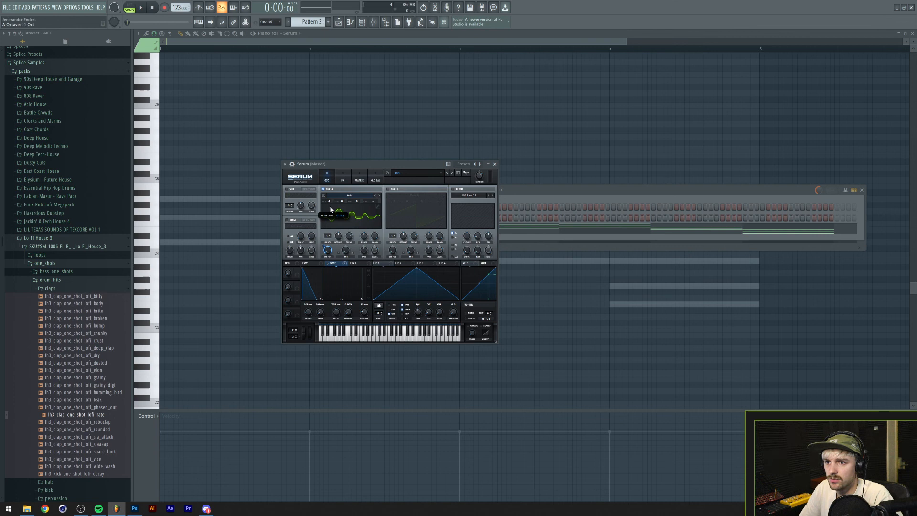
click(287, 189)
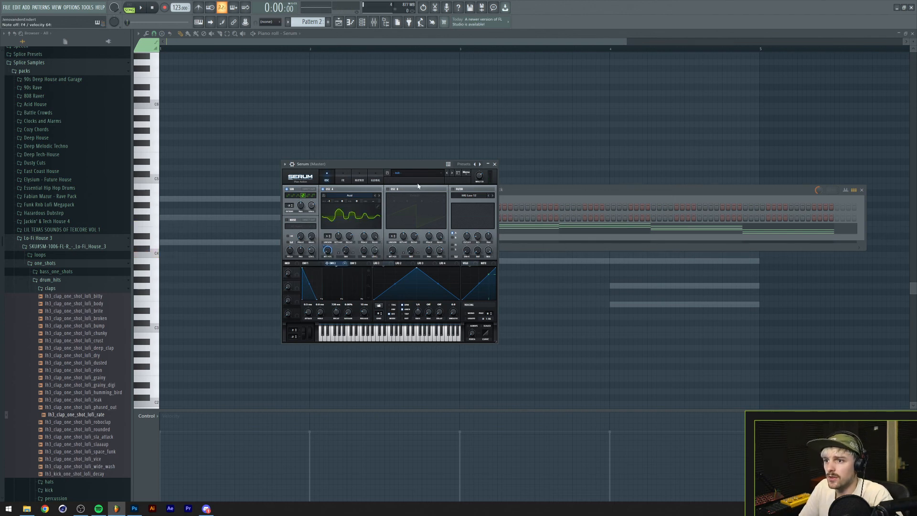
click(388, 189)
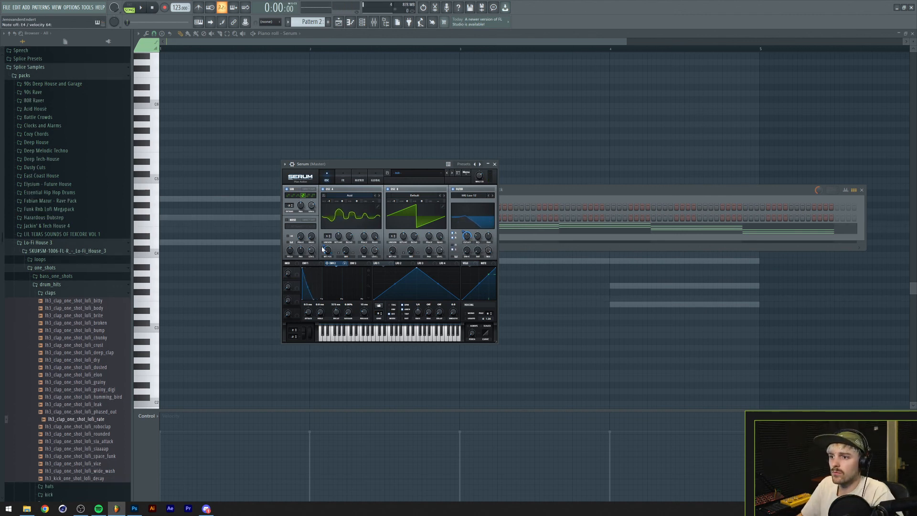
Open Serum's piano roll and build a syncopated first bar of short D4 notes, auditioning the rhythm.
click(523, 204)
right_click(445, 207)
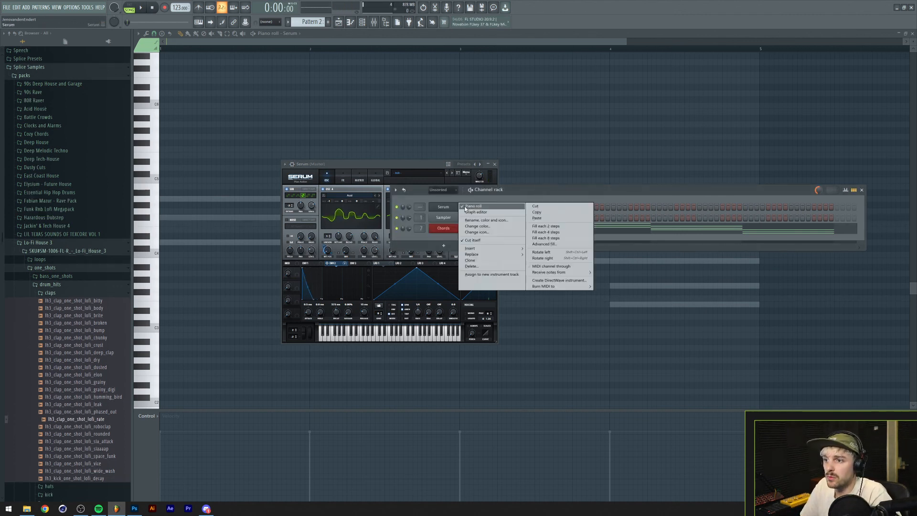
click(465, 207)
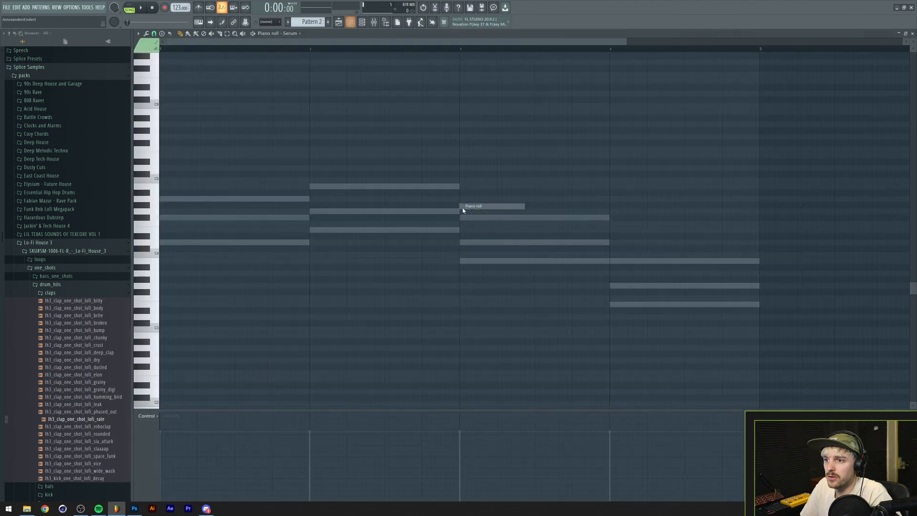
click(178, 243)
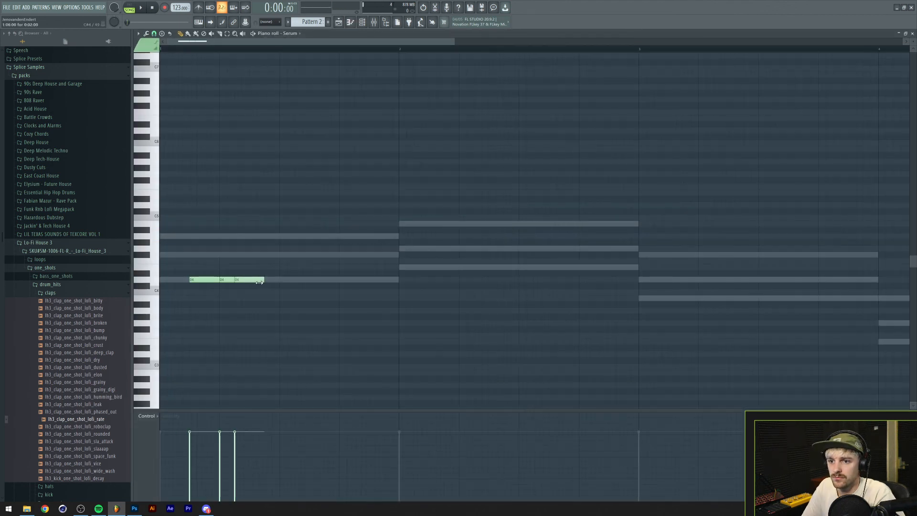
key(space)
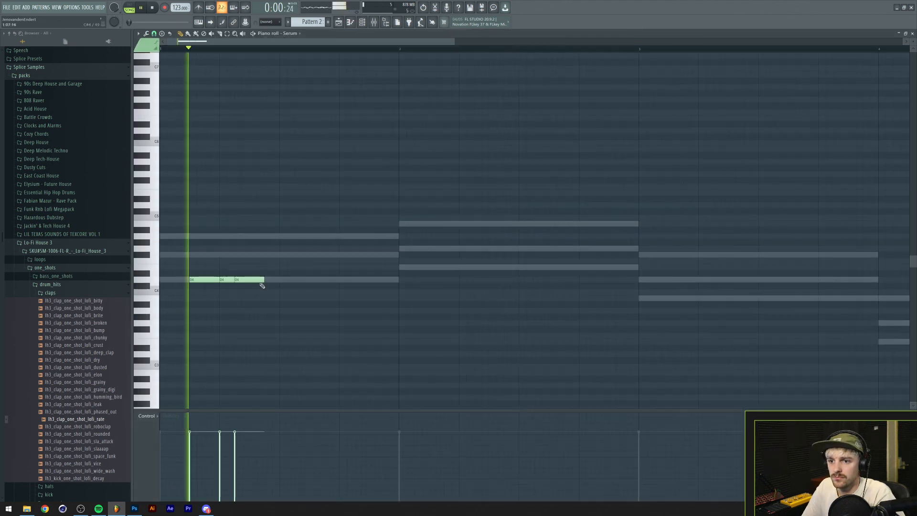
key(space)
click(325, 280)
key(space)
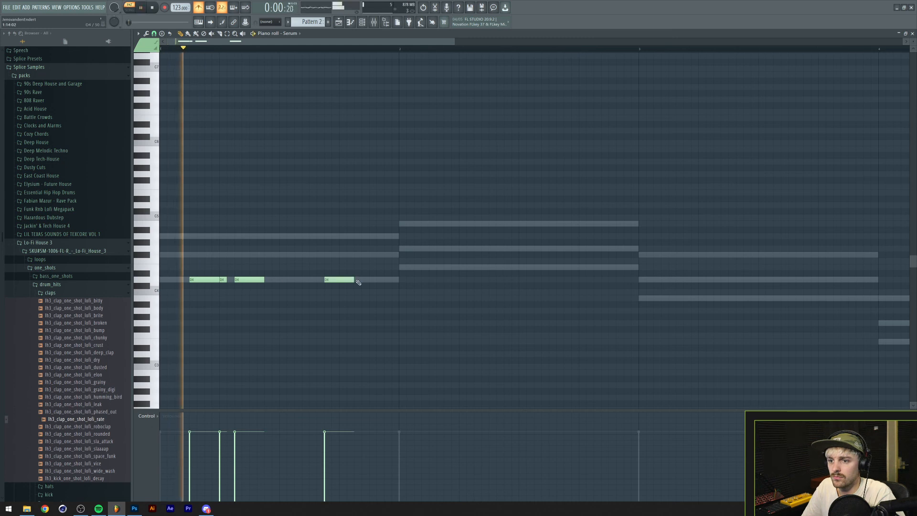
key(space)
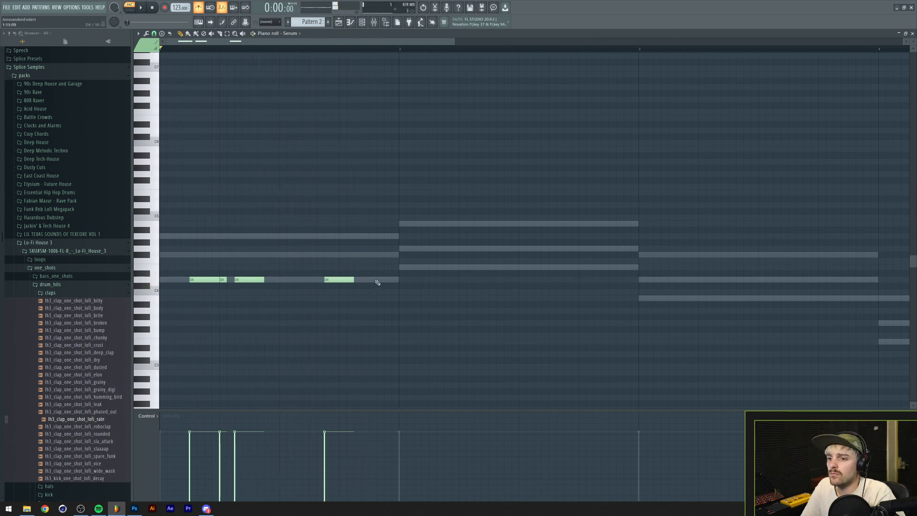
click(375, 279)
key(space)
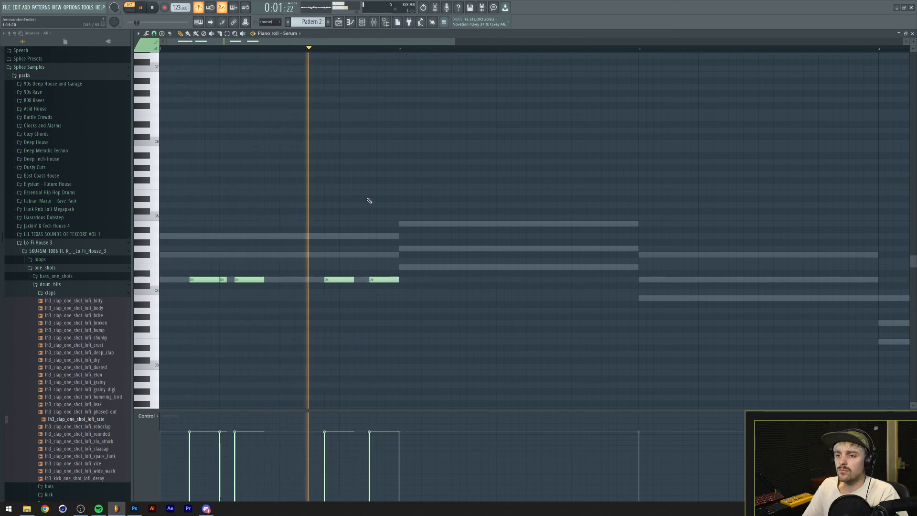
Fill the second bar with short syncopated E4 notes and listen to both bars.
key(space)
drag(403, 267, 638, 267)
key(space)
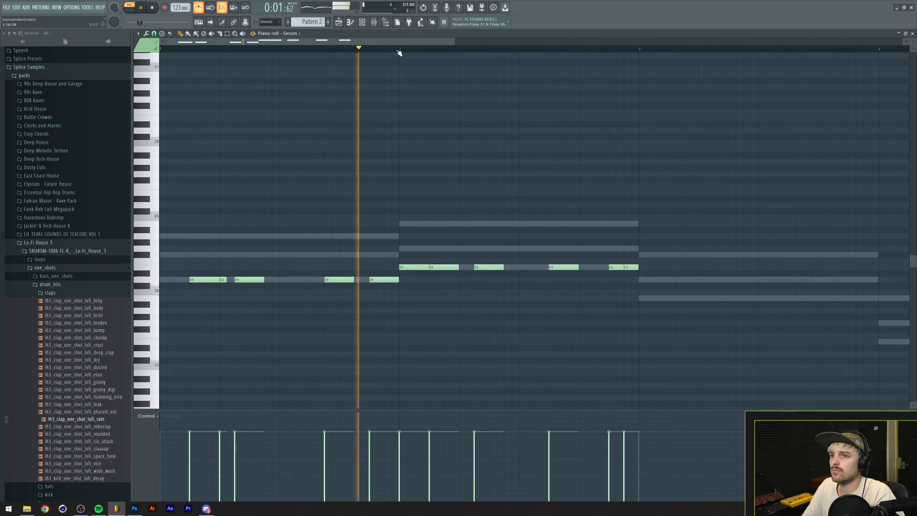
scroll(399, 50, down, 3)
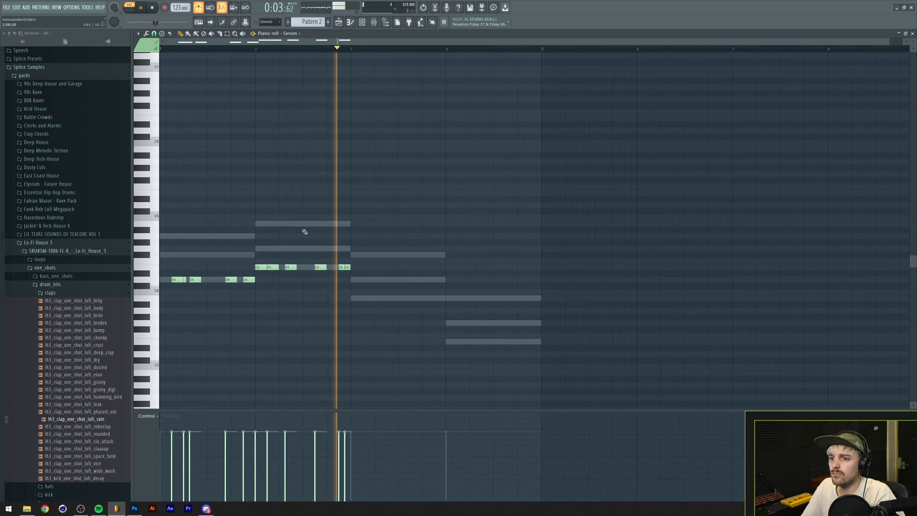
Shift the later E4 notes of bar two earlier and extend the last one to the bar's end.
key(space)
drag(321, 267, 314, 267)
key(space)
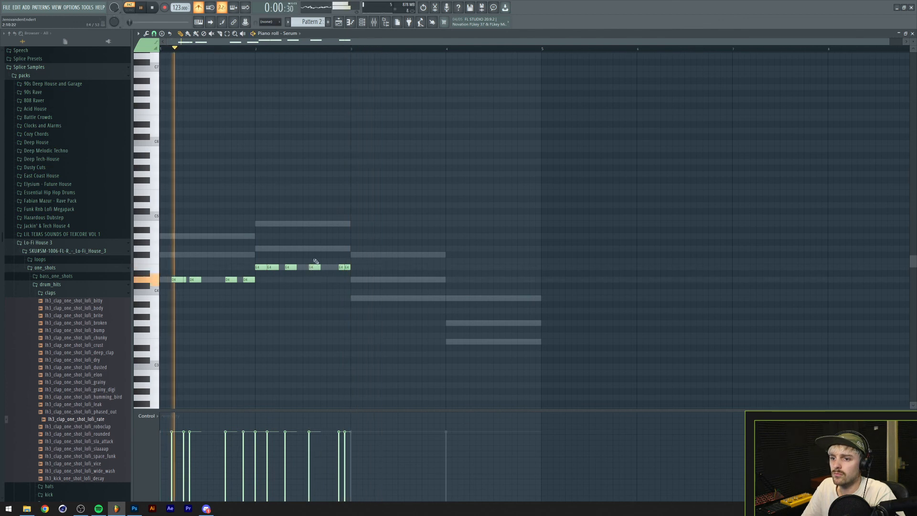
scroll(279, 53, up, 2)
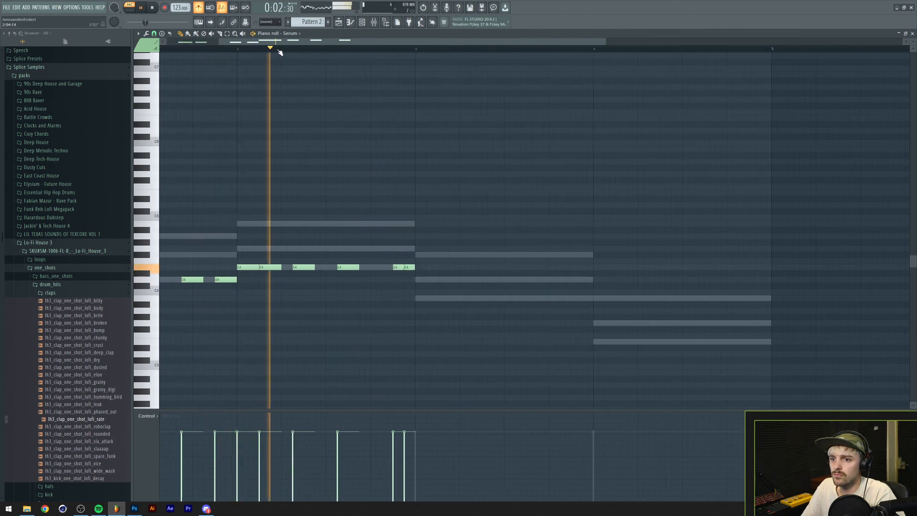
key(space)
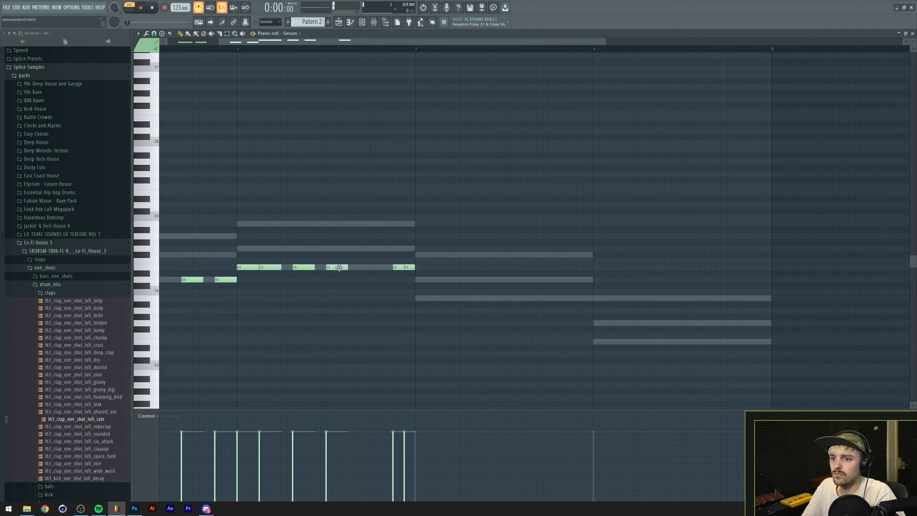
mouse_move(399, 266)
mouse_down()
mouse_move(365, 267)
mouse_move(399, 268)
mouse_up()
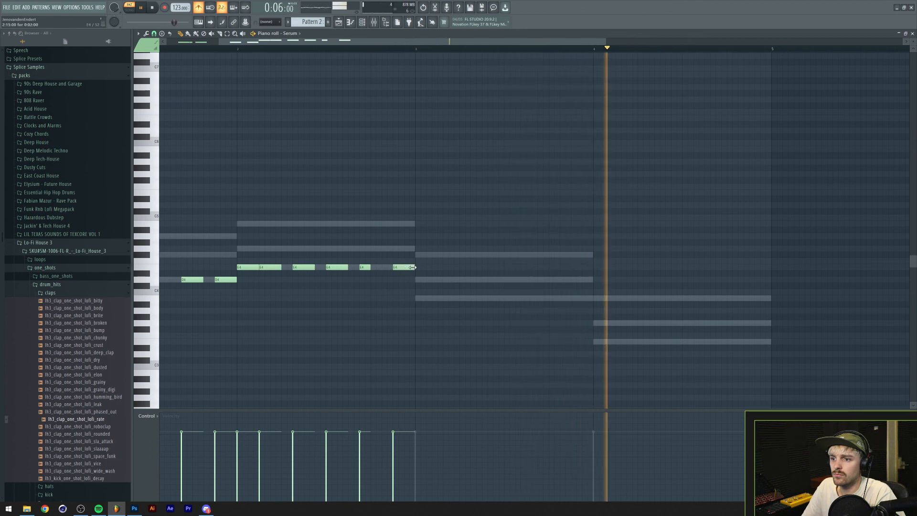
key(space)
Duplicate the first bar's notes into bar three on B3 and the second bar's into bar four on G3.
drag(425, 253, 269, 239)
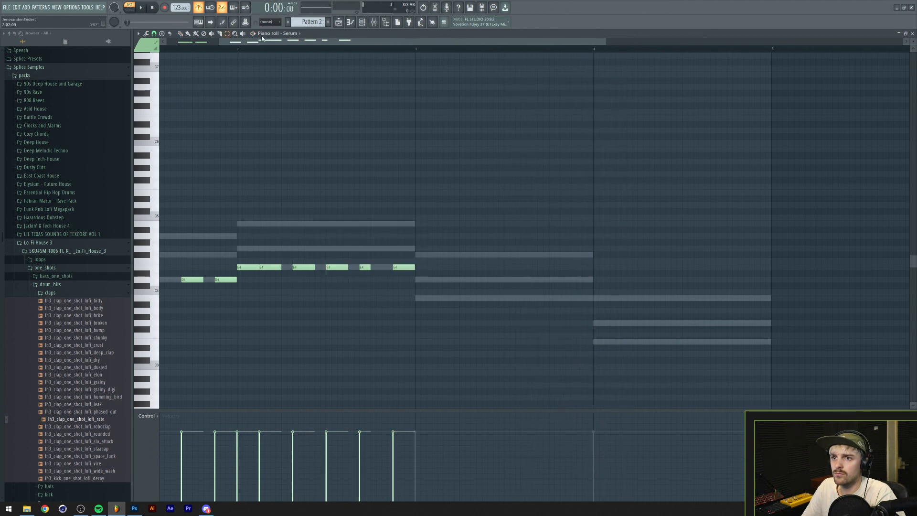
drag(262, 44, 209, 44)
drag(342, 278, 550, 300)
ctrl+drag(361, 255, 474, 276)
ctrl+drag(336, 249, 455, 268)
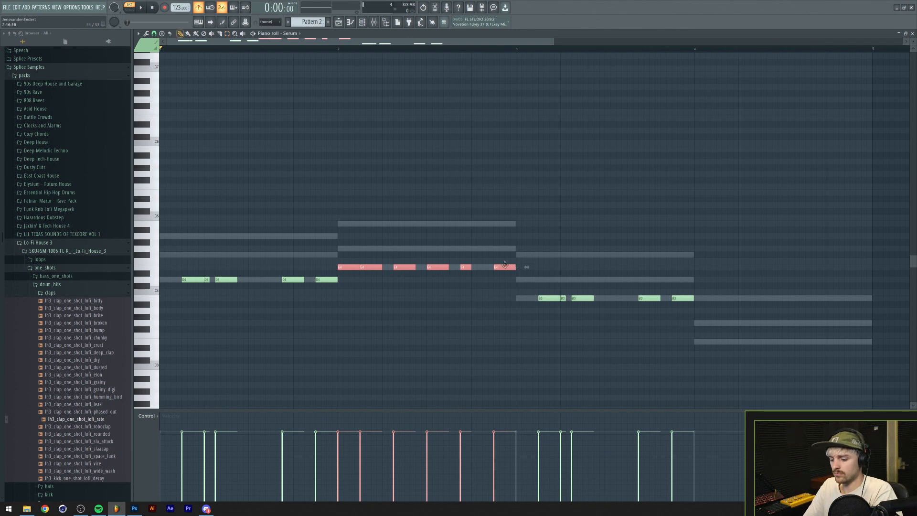
drag(374, 266, 706, 323)
Try the fourth-bar notes on E3, return them to G3, and vary several earlier notes' pitches using A3 and B3.
key(space)
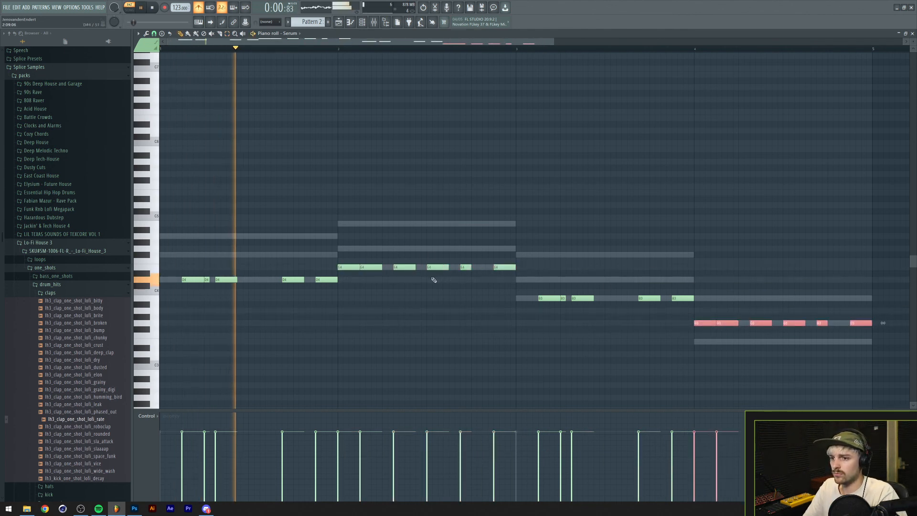
drag(695, 322, 687, 341)
ctrl+click(621, 323)
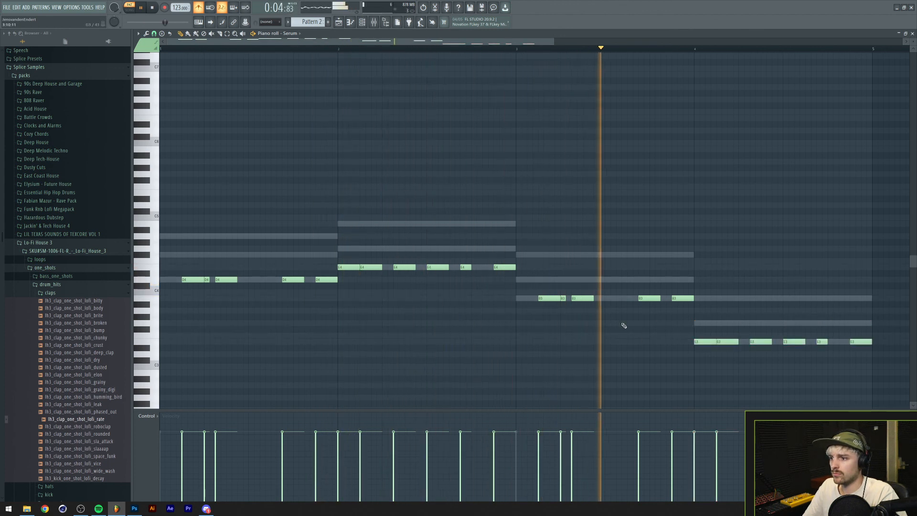
drag(669, 329, 877, 323)
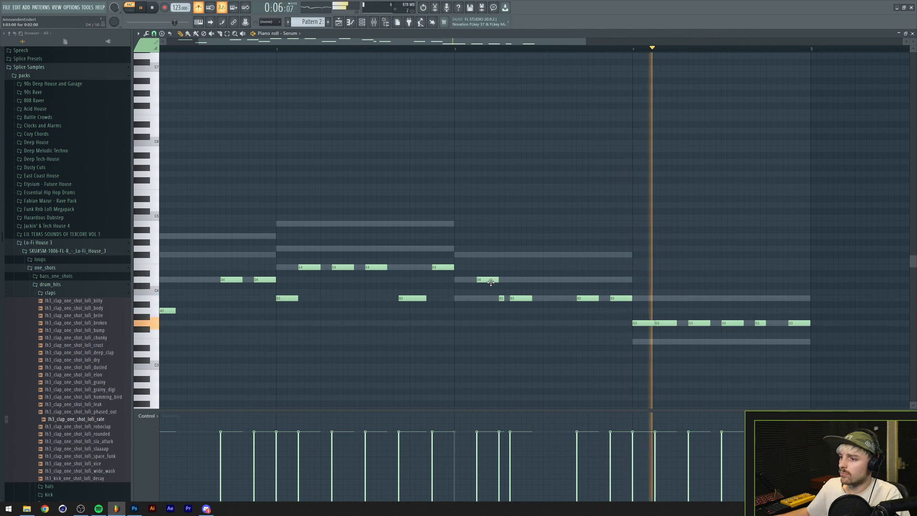
Reopen the Serum instrument and browse oscillator A's wavetables.
click(362, 23)
click(441, 208)
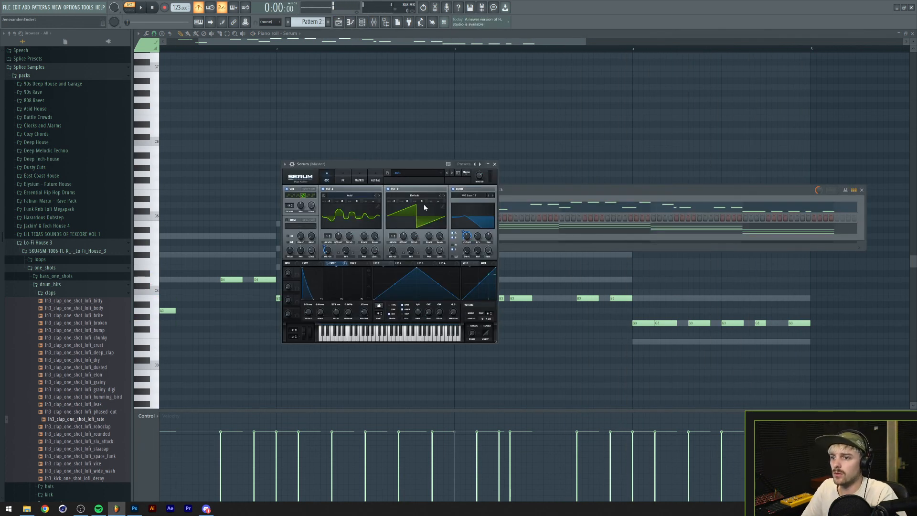
click(349, 196)
mouse_move(346, 203)
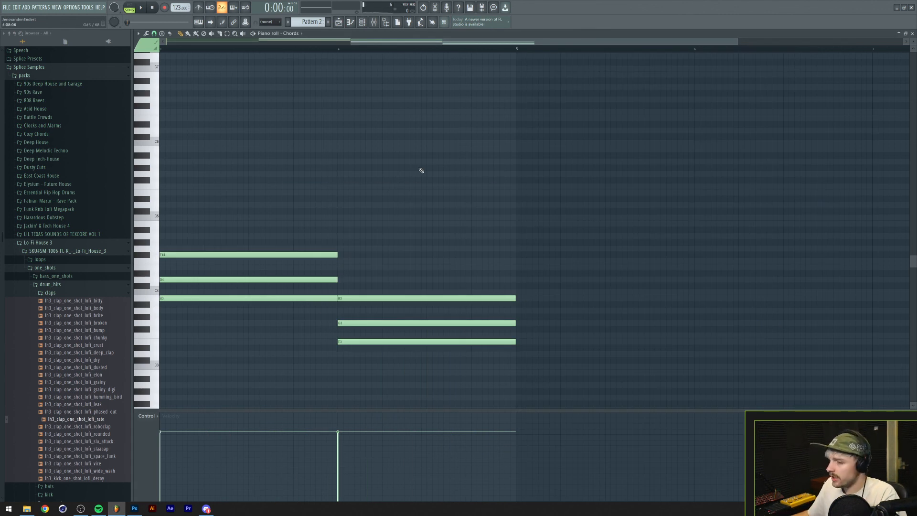
Rework the chord progression into short chords starting bars one and three, each followed by a long held E3-G3-B3 chord.
double_click(491, 42)
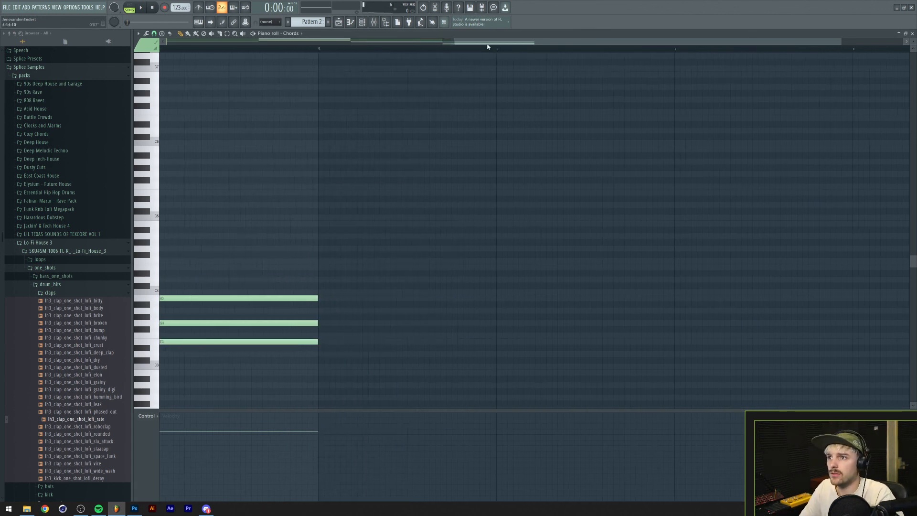
drag(222, 215, 197, 307)
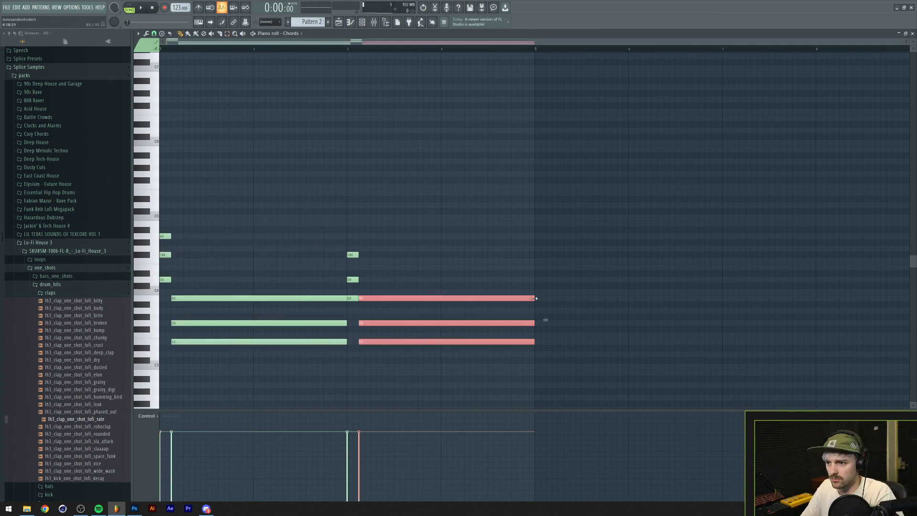
key(space)
ctrl+click(493, 266)
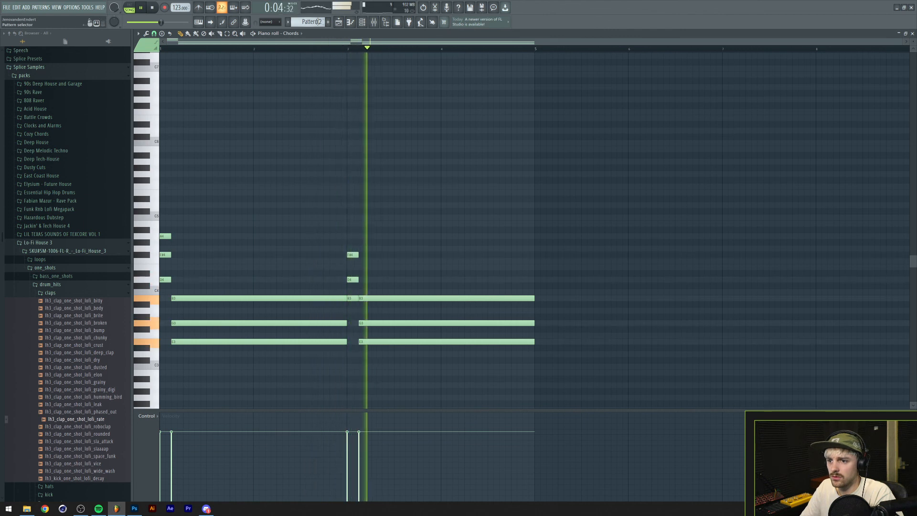
key(space)
Low-pass the Serum mixer track with Fruity parametric EQ 2 and play back the full arrangement.
scroll(318, 22, down, 1)
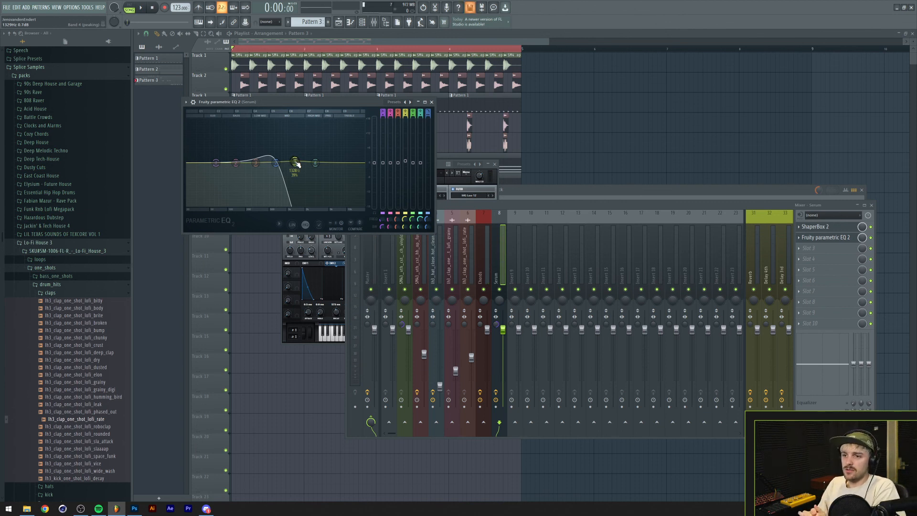
right_click(615, 160)
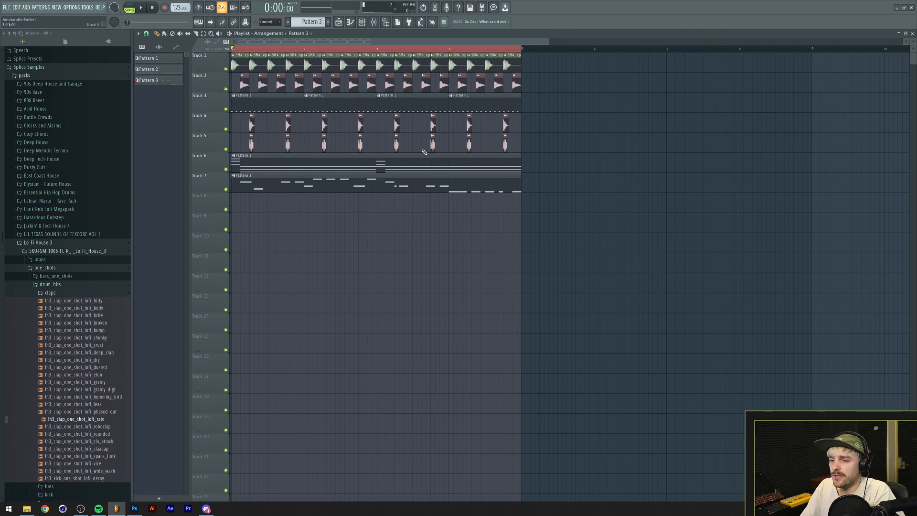
key(space)
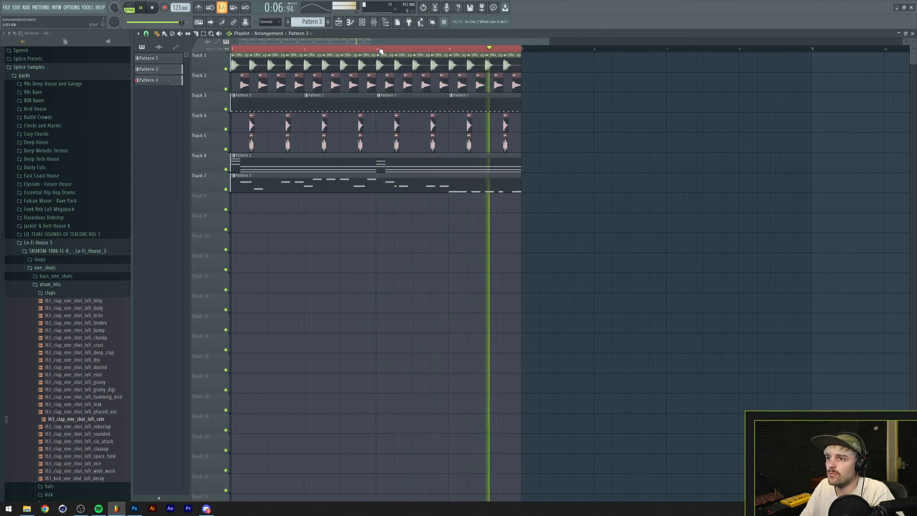
scroll(380, 51, down, 2)
key(space)
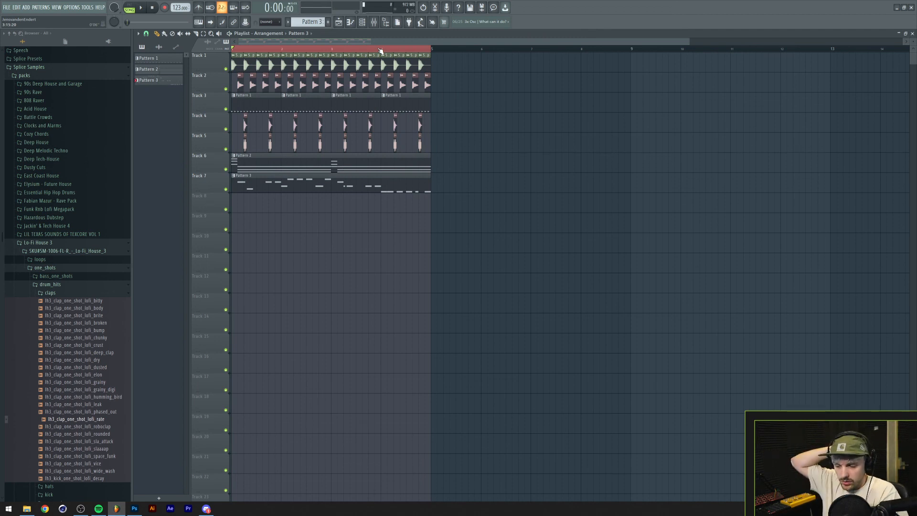
Open Pattern 3's Serum notes in the piano roll and save the project as a new version.
click(364, 21)
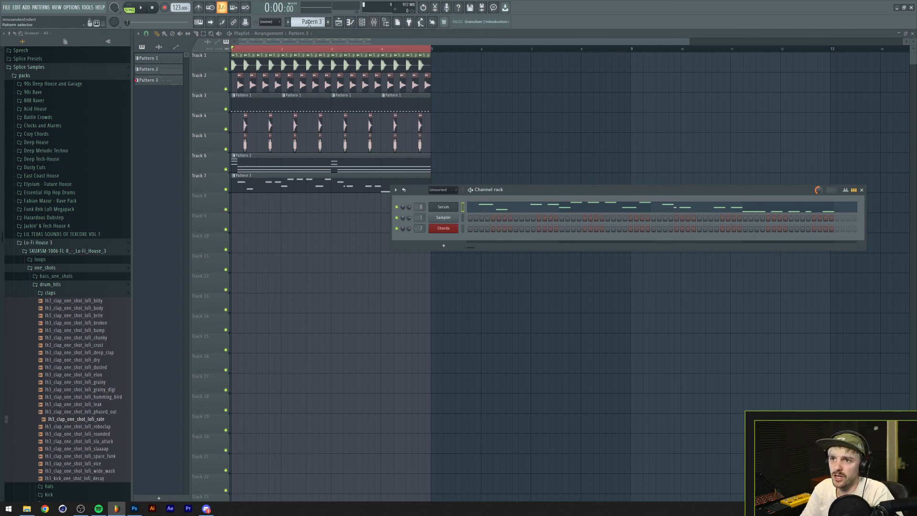
double_click(352, 185)
drag(350, 43, 114, 63)
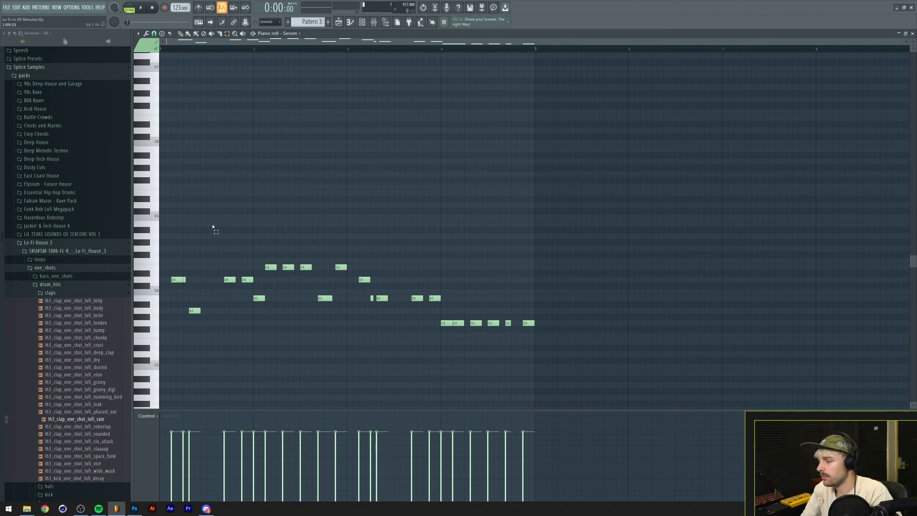
click(9, 8)
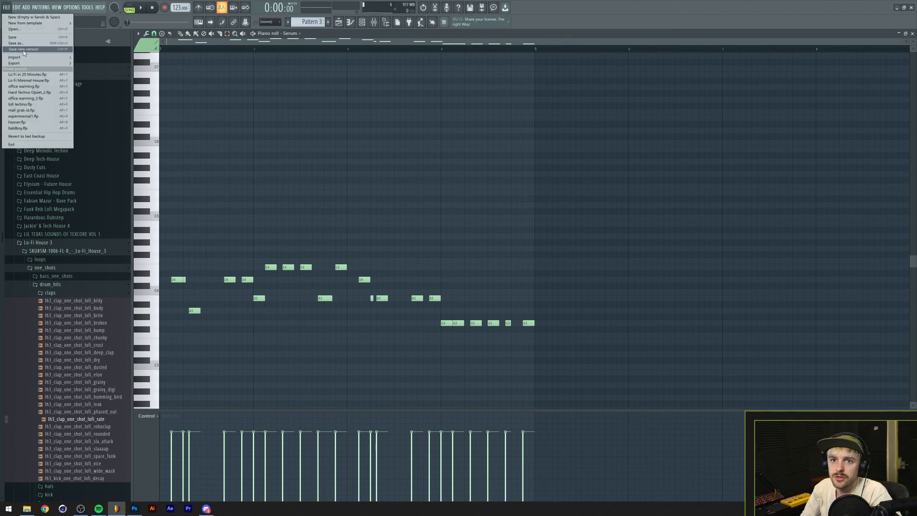
click(23, 50)
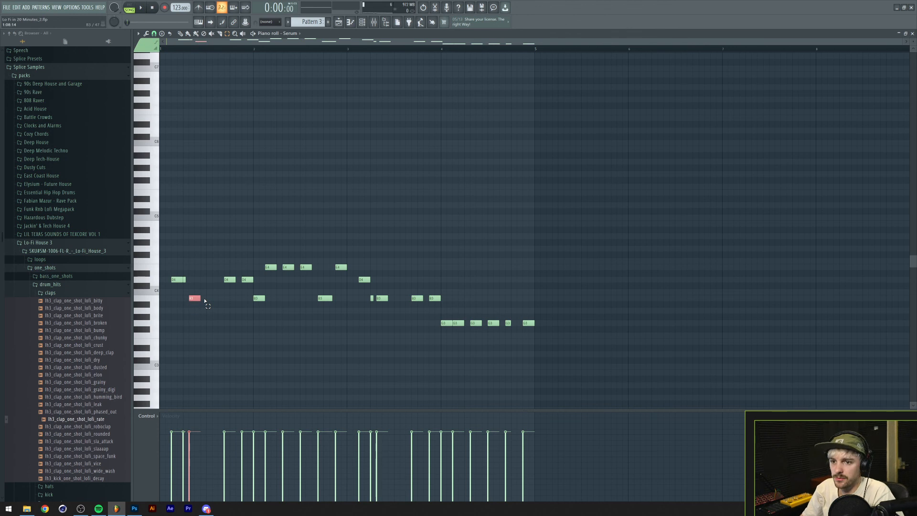
Raise the three B3 notes in bars one and two of the Serum line to D4 and audition the start.
drag(200, 300, 355, 303)
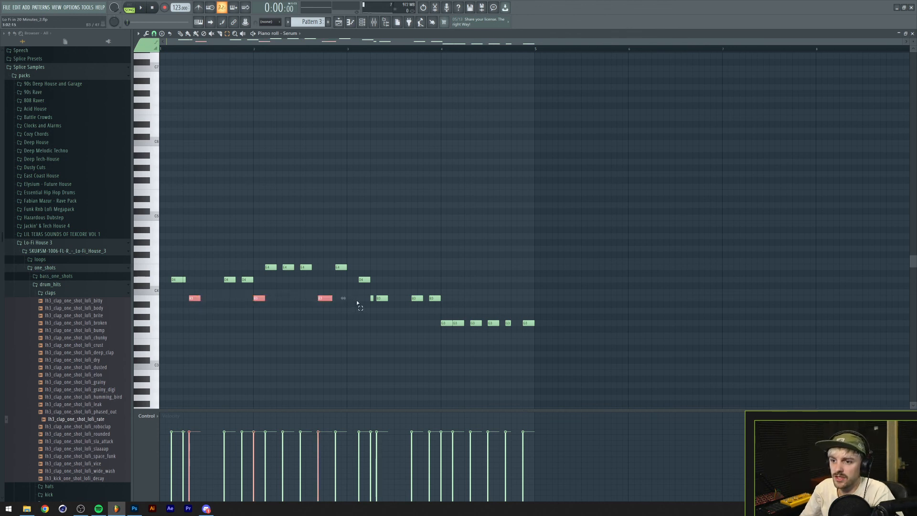
key(Up)
key(Up)
key(Up)
key(space)
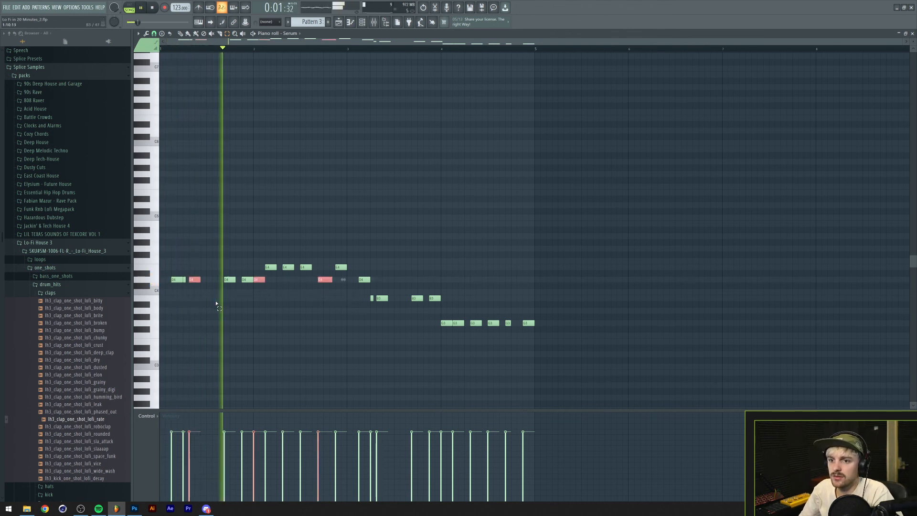
key(space)
Lower all the bar-one Serum notes and the first note of bar two to B3, then play back the line.
drag(170, 273, 266, 308)
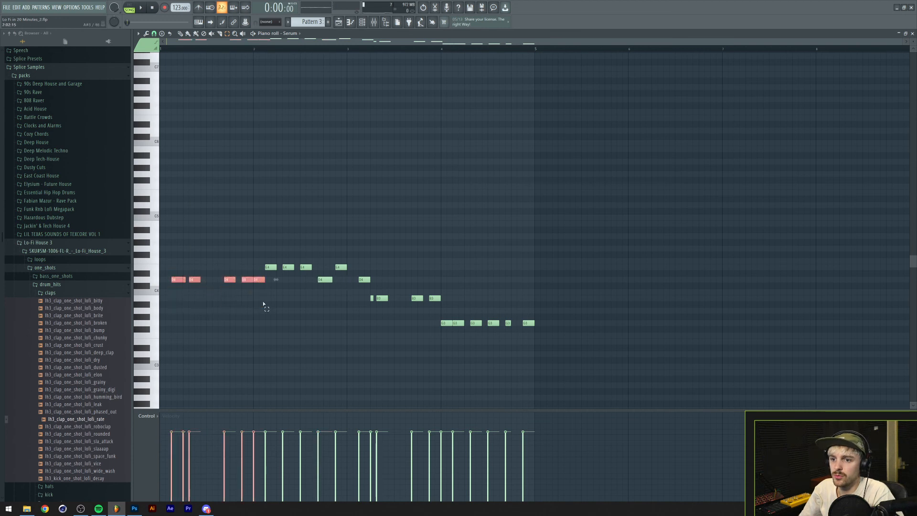
key(Down)
key(Down)
key(Down)
key(space)
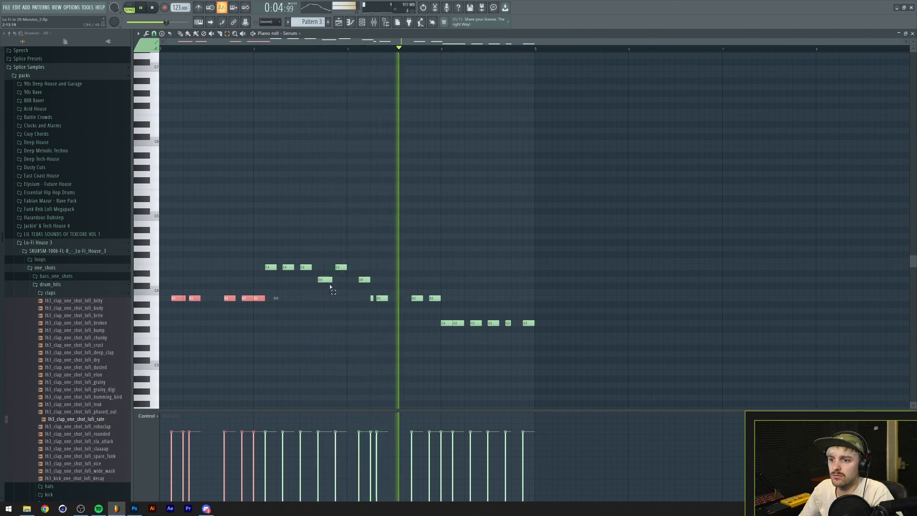
key(space)
Lower the D4 note at the start of bar three to B3 and audition the change.
click(365, 280)
key(Down)
key(space)
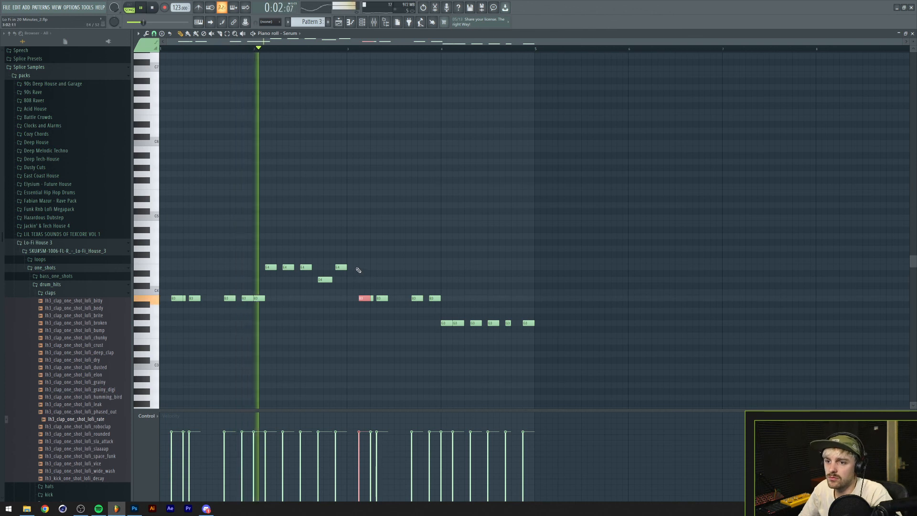
key(space)
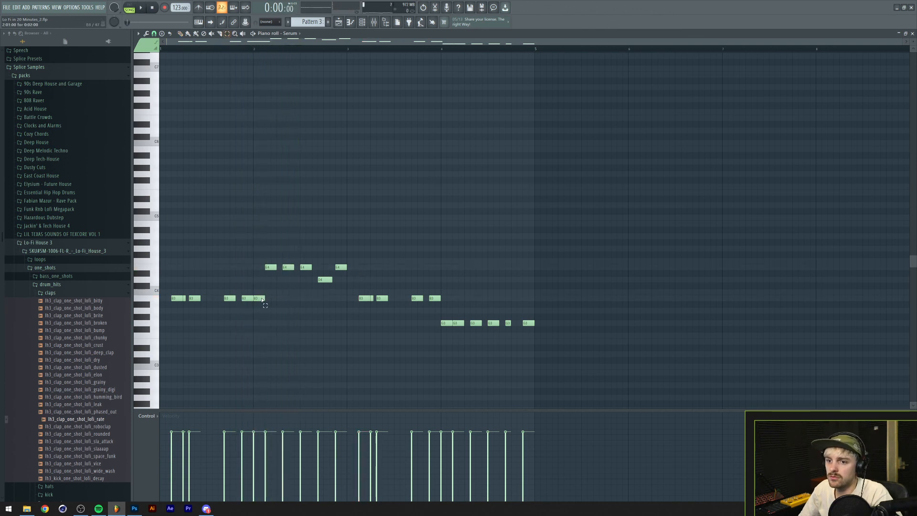
Lower the four E4 notes in bar two of the Serum line to D4 and listen to the result.
drag(258, 261, 362, 266)
key(Down)
key(Down)
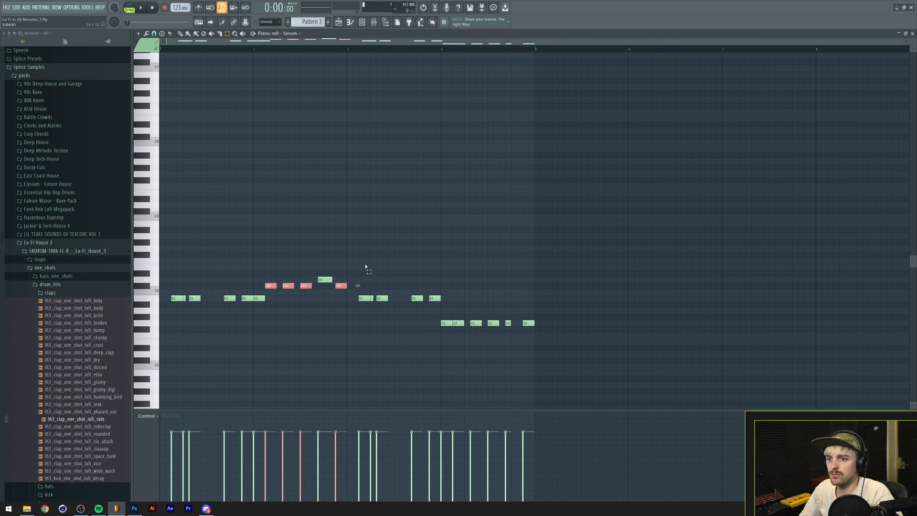
key(space)
click(276, 226)
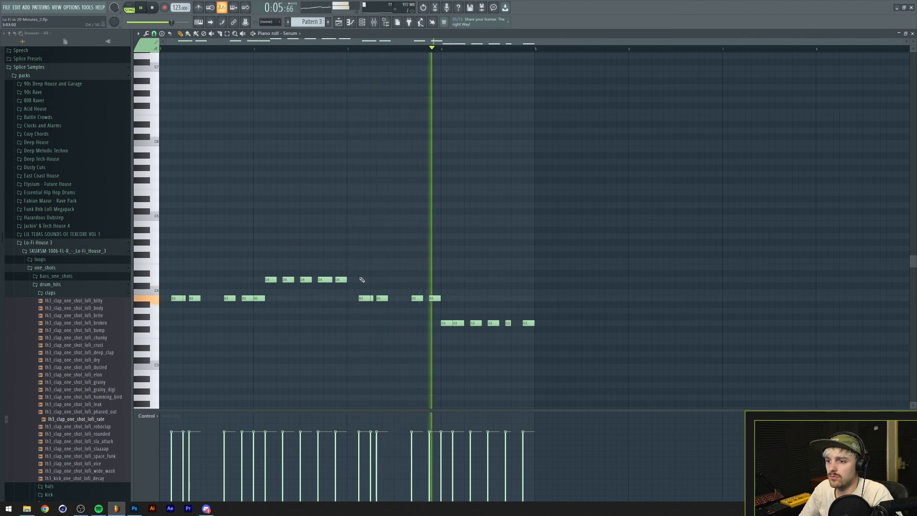
key(space)
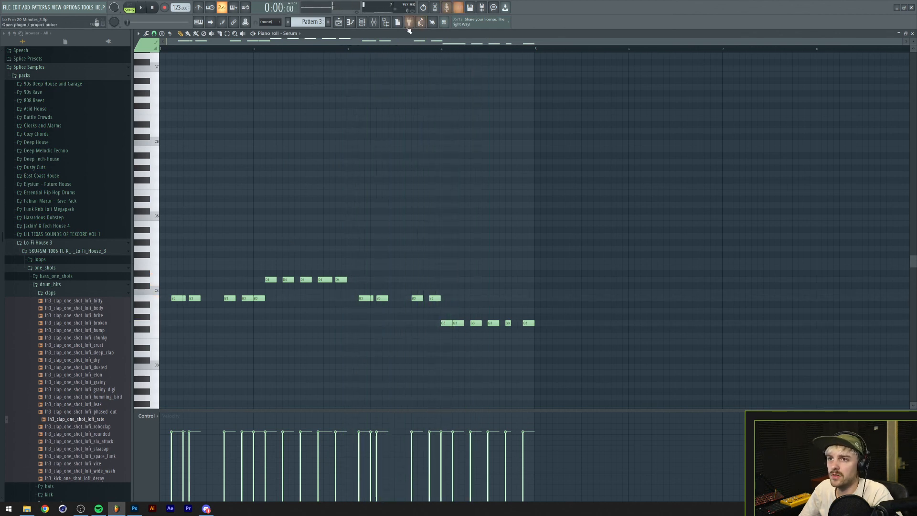
Adjust OldSkoolVerb's dry gain on the Chords mixer track while the arrangement plays.
click(339, 23)
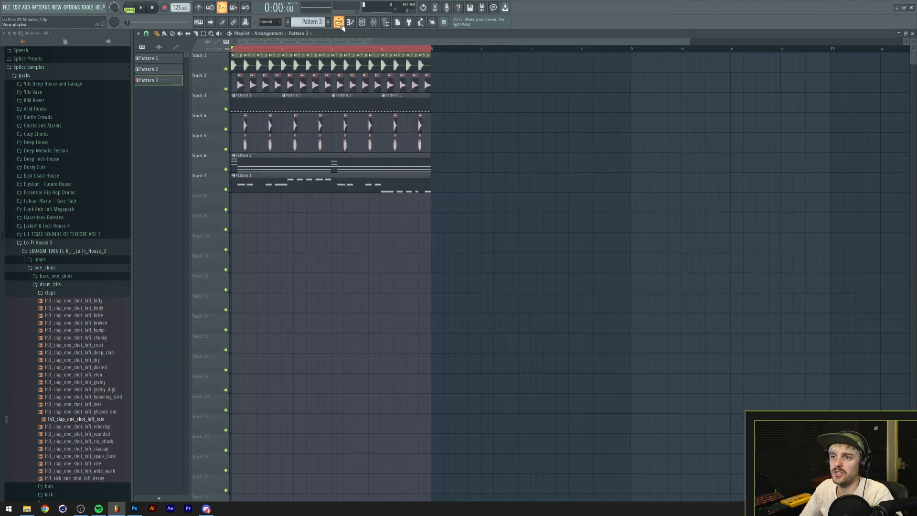
click(373, 25)
click(485, 271)
right_click(829, 249)
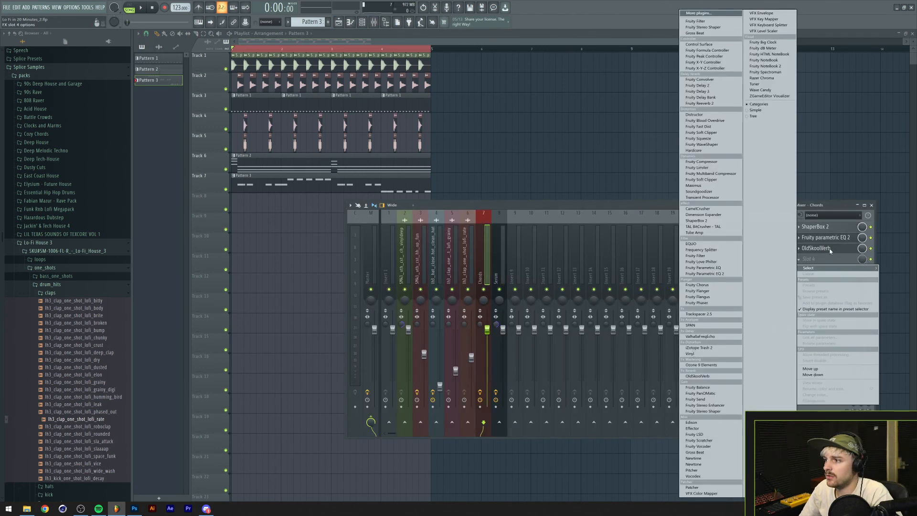
click(832, 250)
click(833, 251)
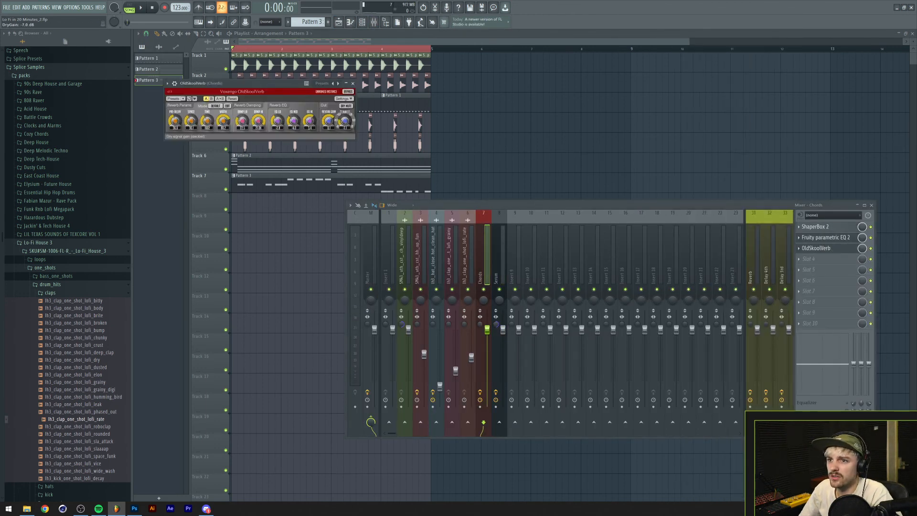
key(space)
drag(344, 121, 345, 108)
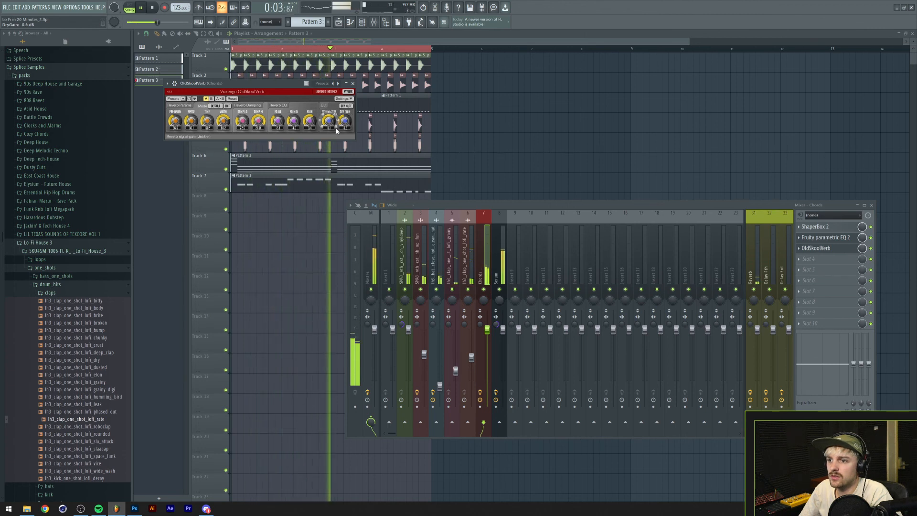
key(space)
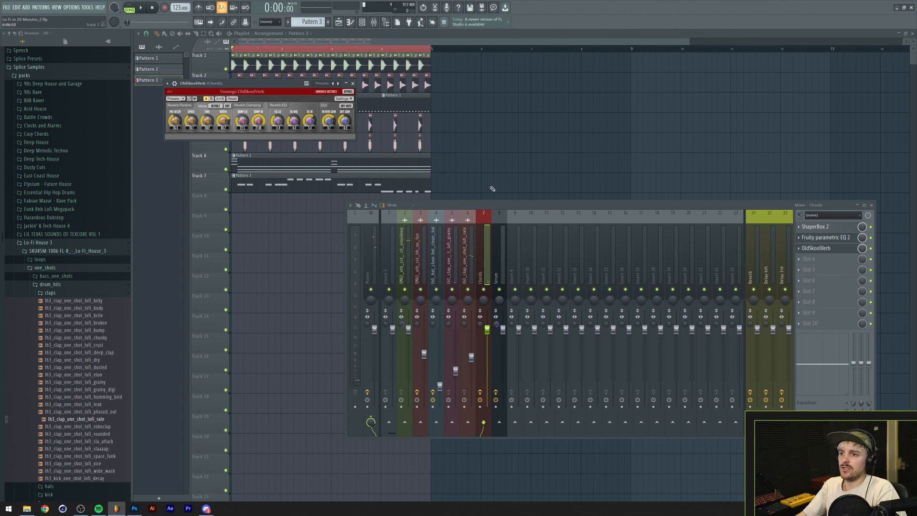
Close the mixer and reverb windows and play the four-bar arrangement through.
key(F12)
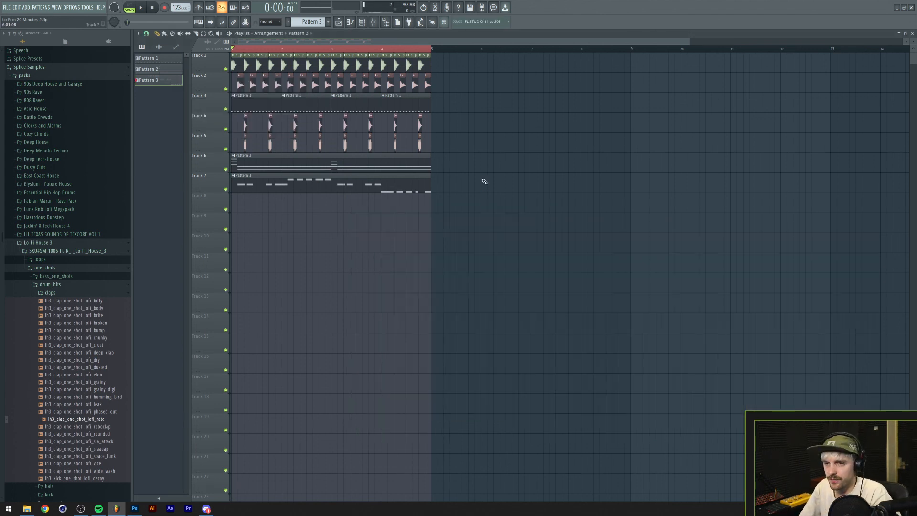
key(space)
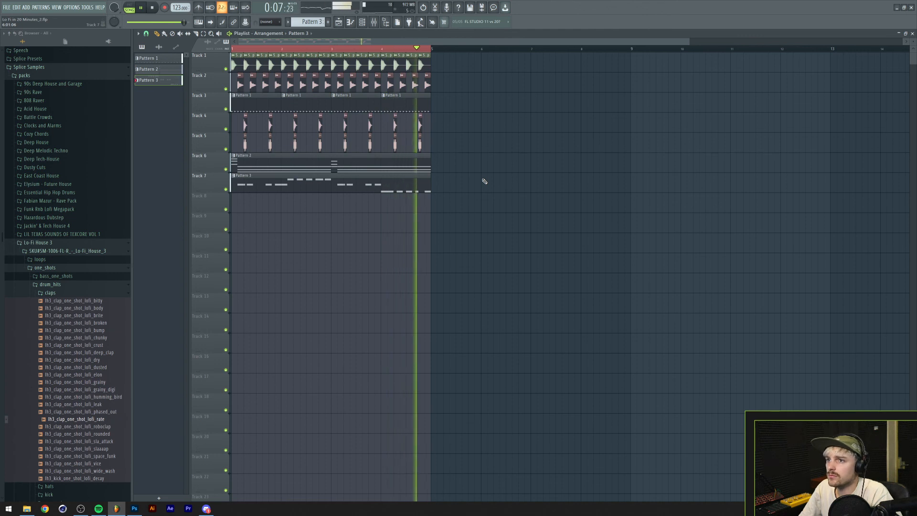
key(space)
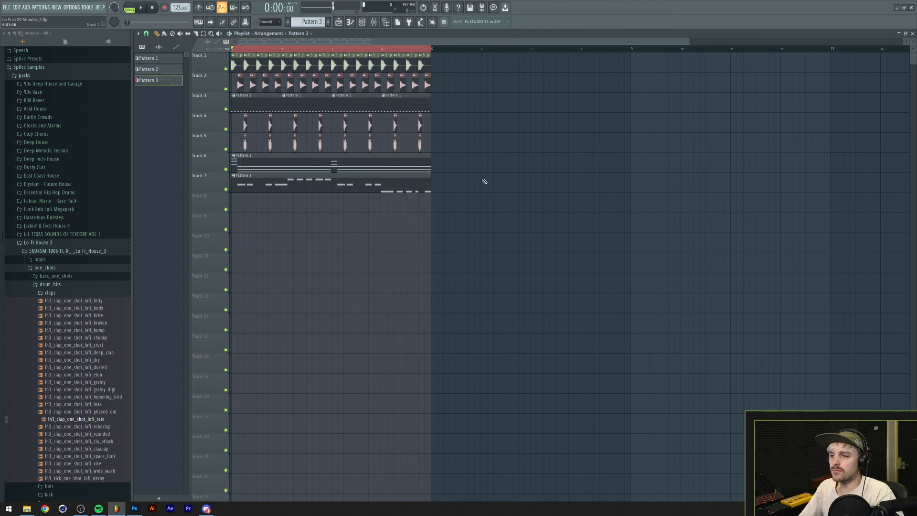